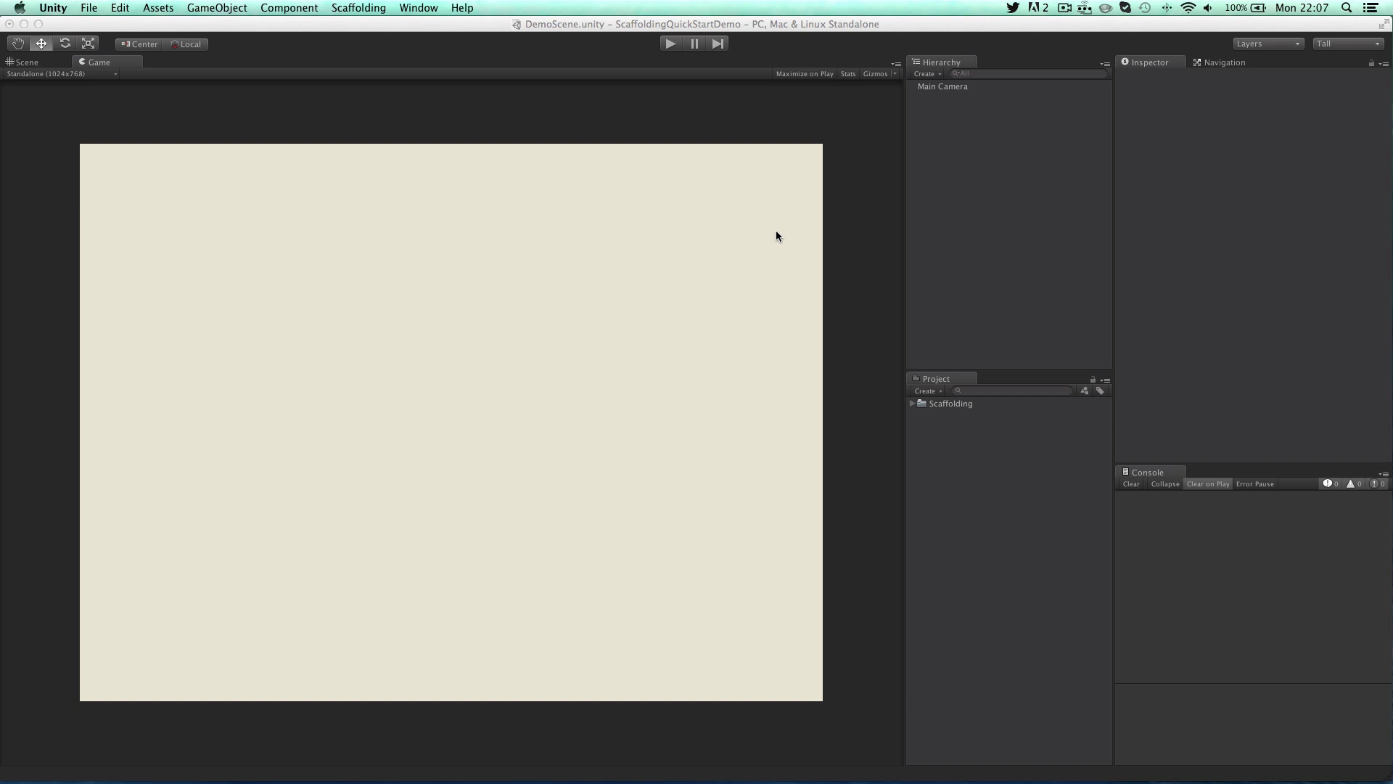
Open the Scaffolding View Library and dock its tab beside the Project tab
{"action": "left_click", "coordinate": [367, 10]}
{"action": "left_click", "coordinate": [372, 40]}
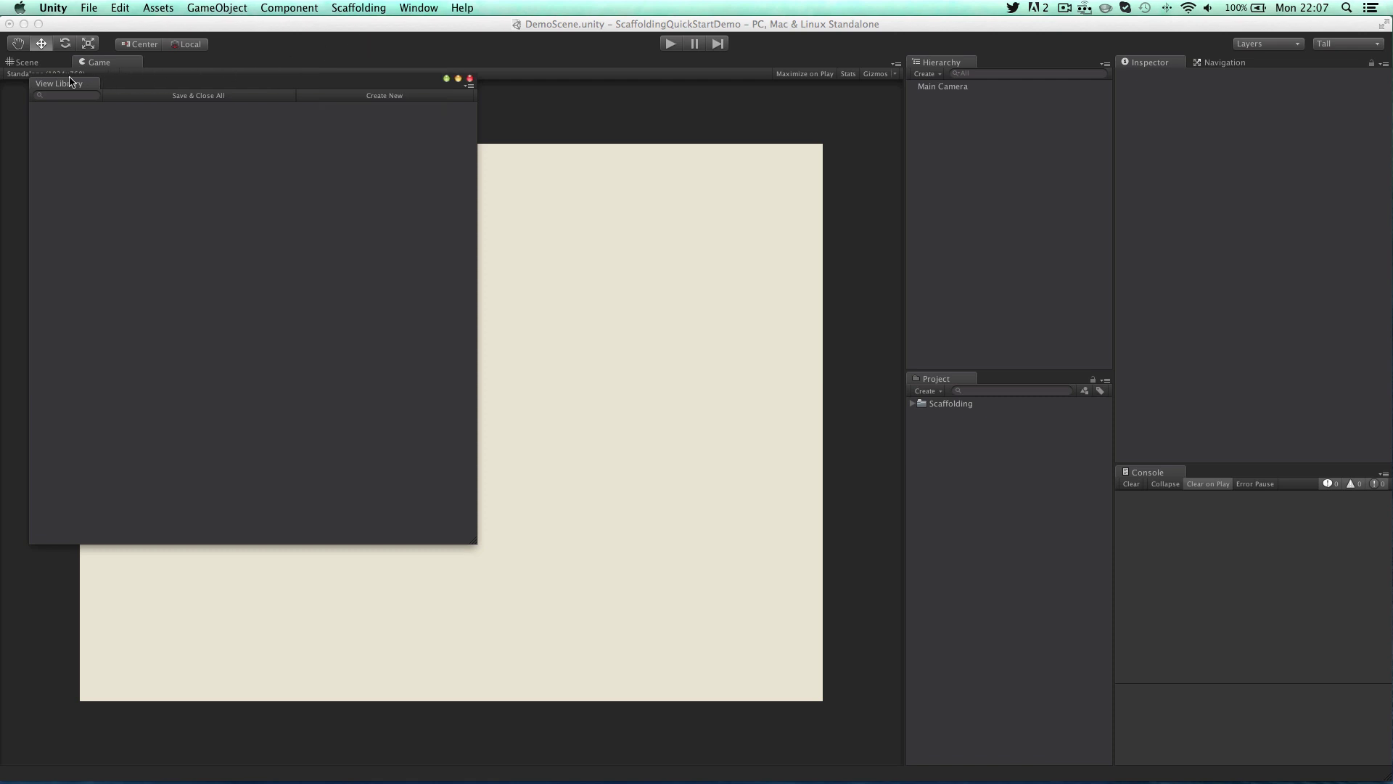
{"action": "left_click_drag", "start_coordinate": [64, 84], "coordinate": [1037, 390]}
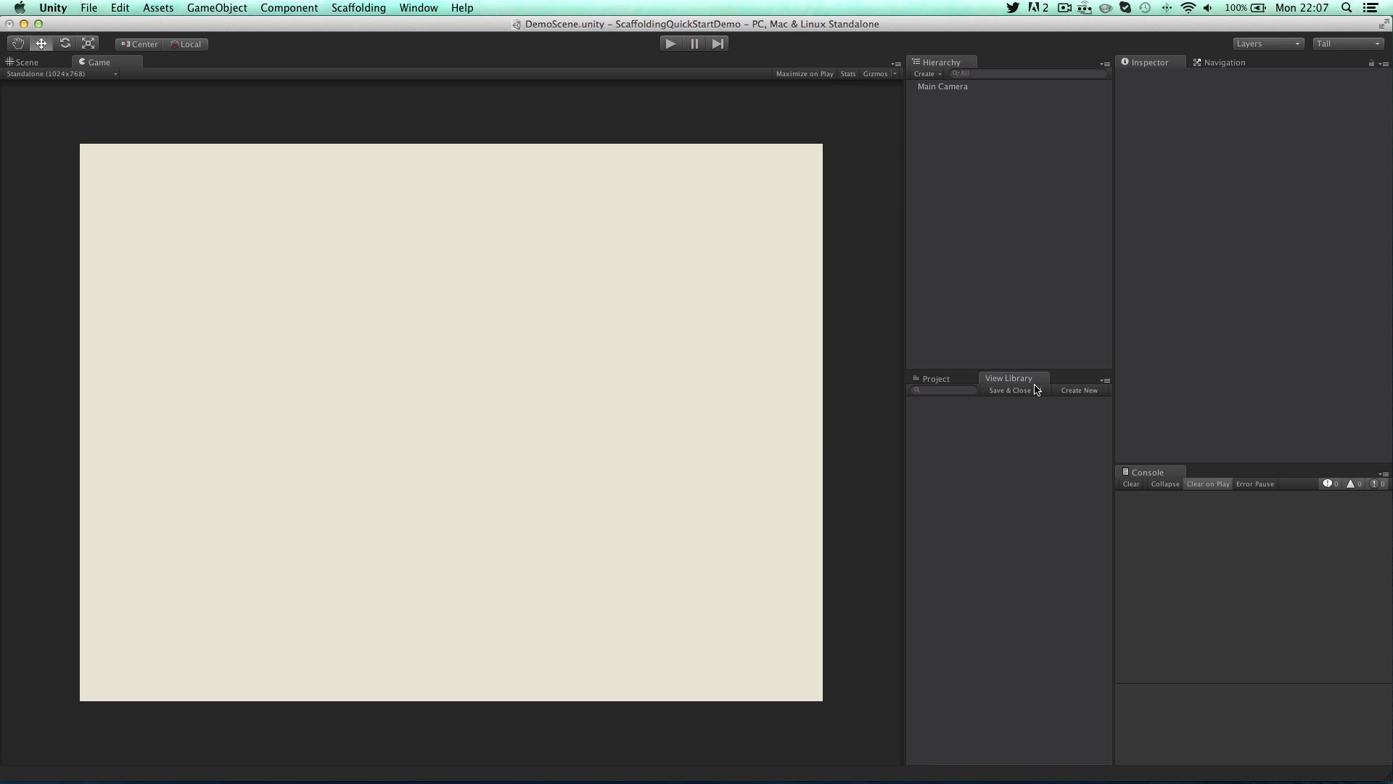
Create a new view named MainMenu in the View Library
{"action": "left_click", "coordinate": [1080, 391]}
{"action": "left_click", "coordinate": [651, 278]}
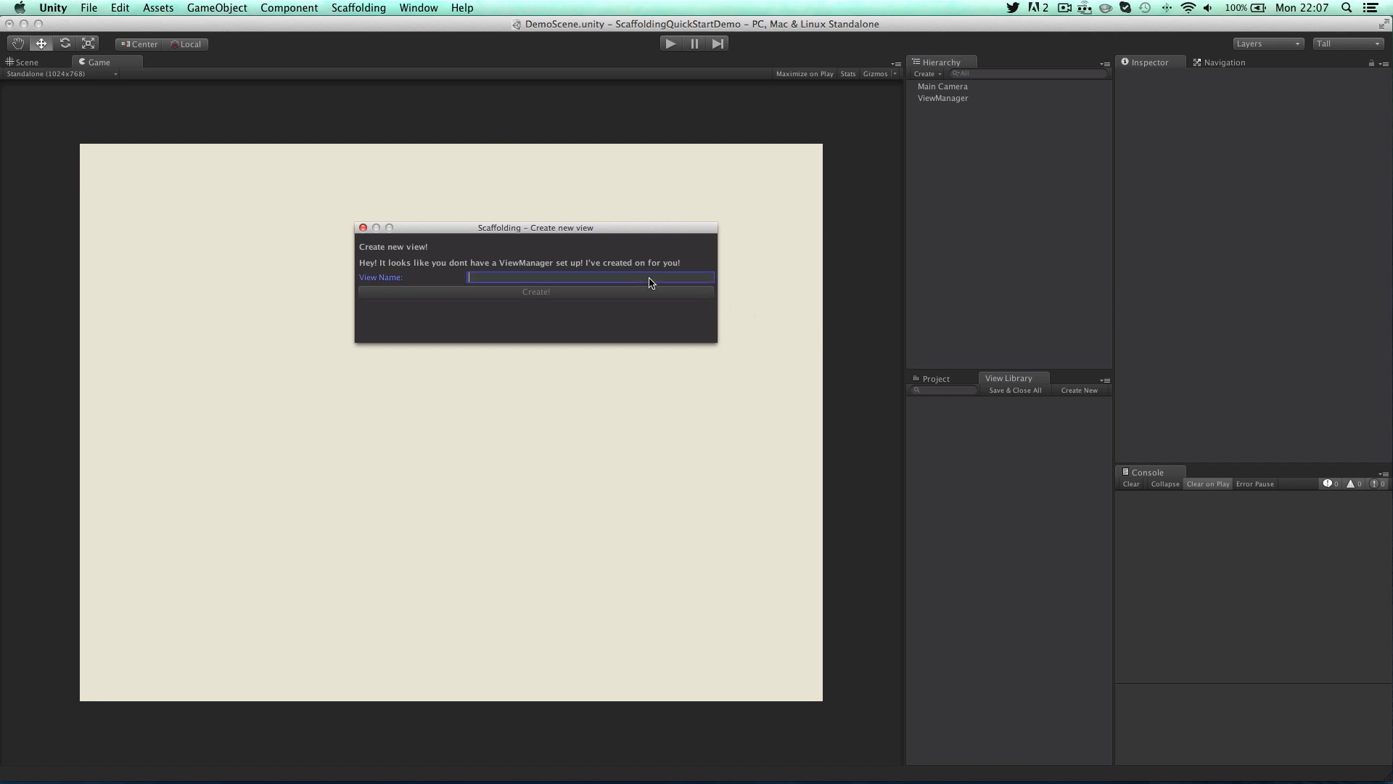
{"action": "type", "text": "M"}
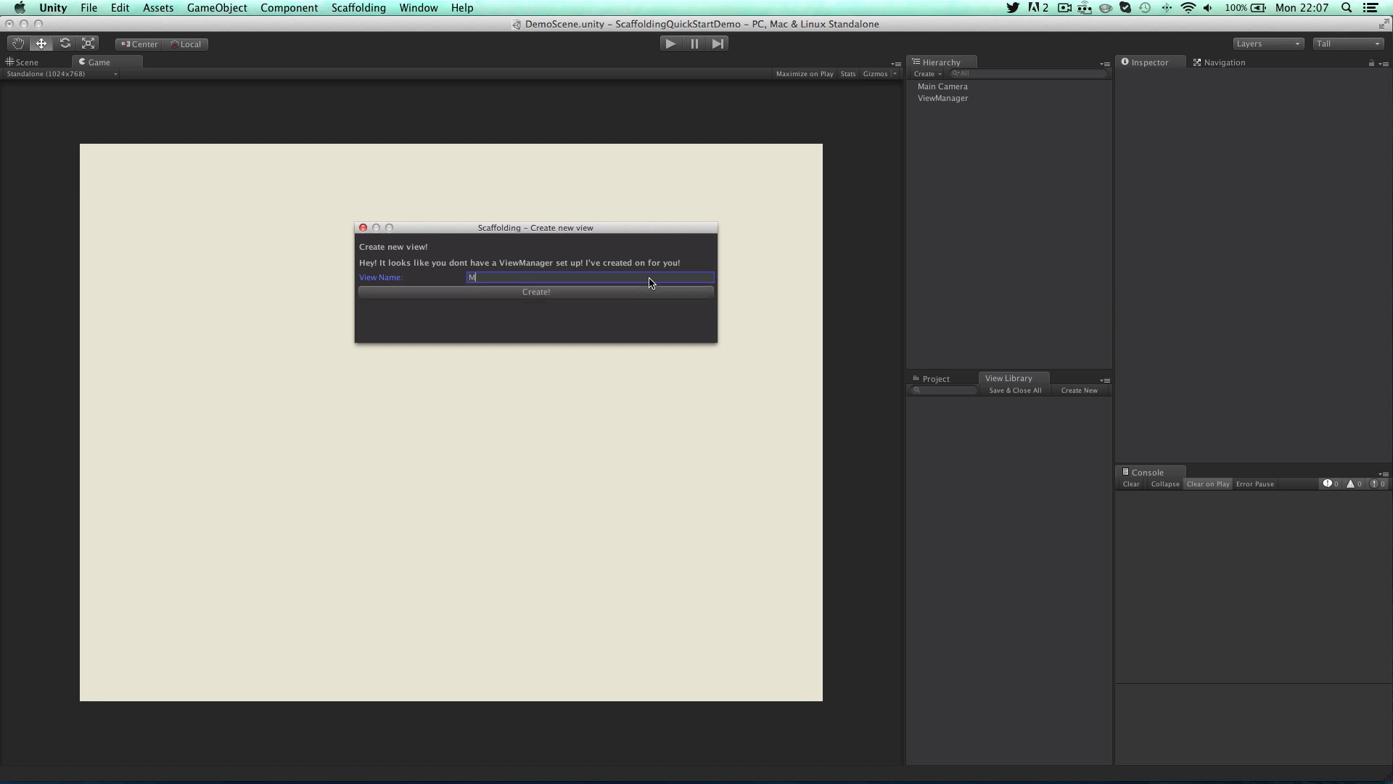
{"action": "type", "text": "ainMenu"}
{"action": "left_click", "coordinate": [650, 292]}
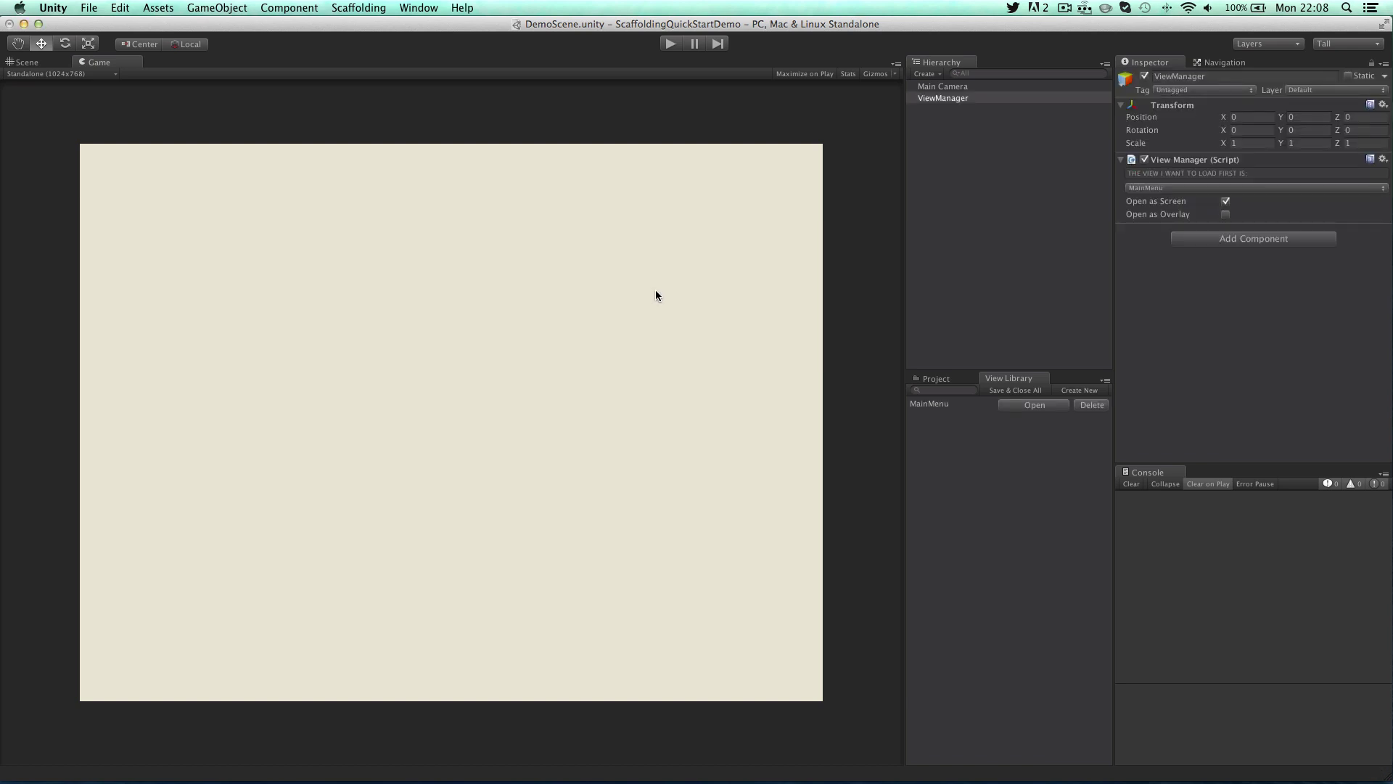
Create a second view named TestView
{"action": "left_click", "coordinate": [1079, 391]}
{"action": "left_click", "coordinate": [616, 265]}
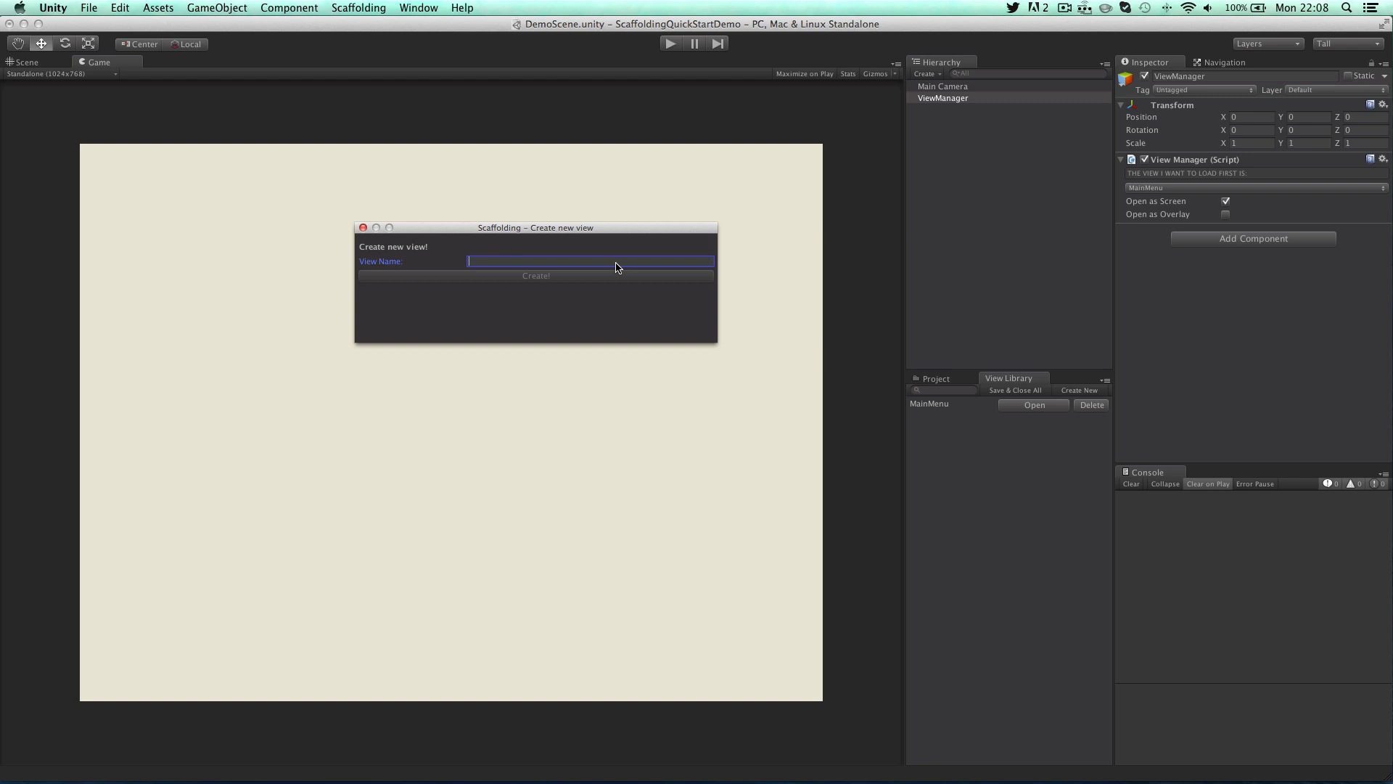
{"action": "type", "text": "Test"}
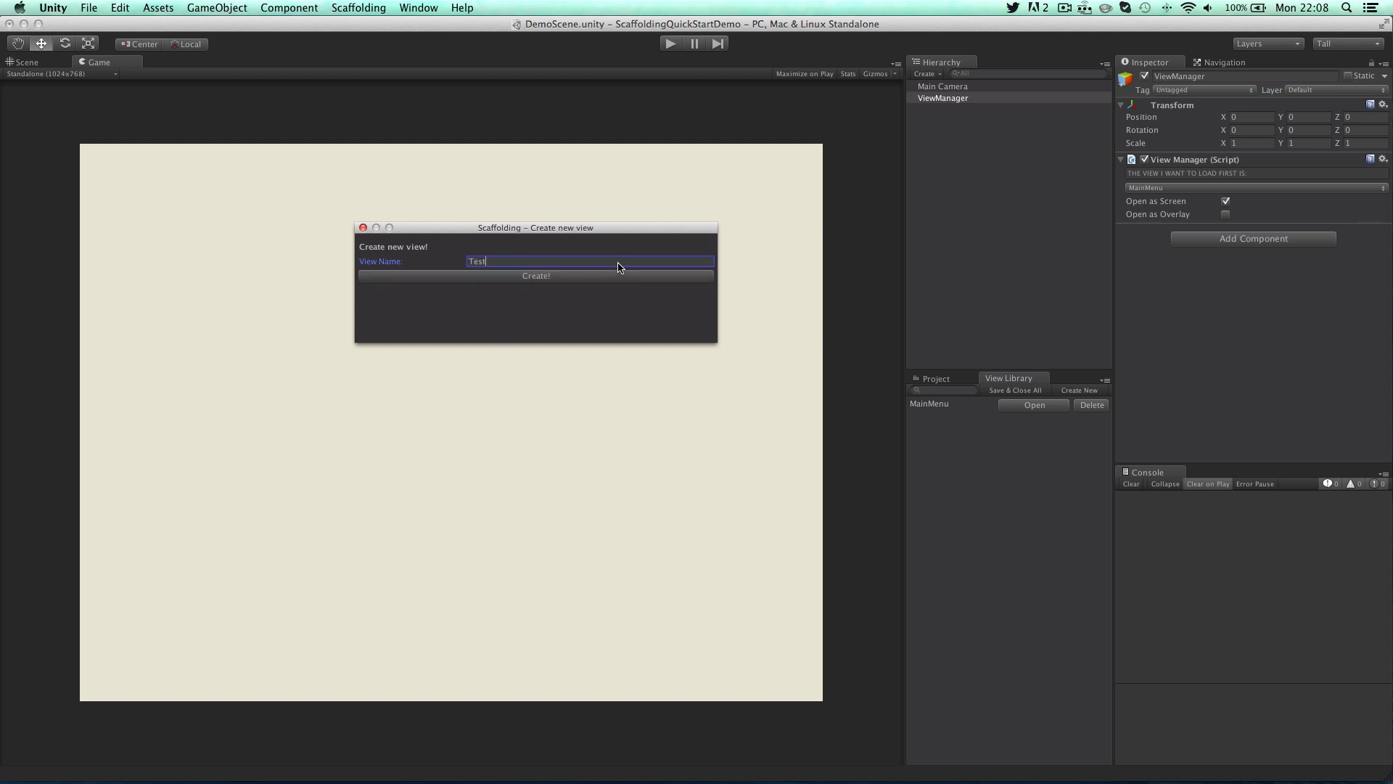
{"action": "type", "text": "View"}
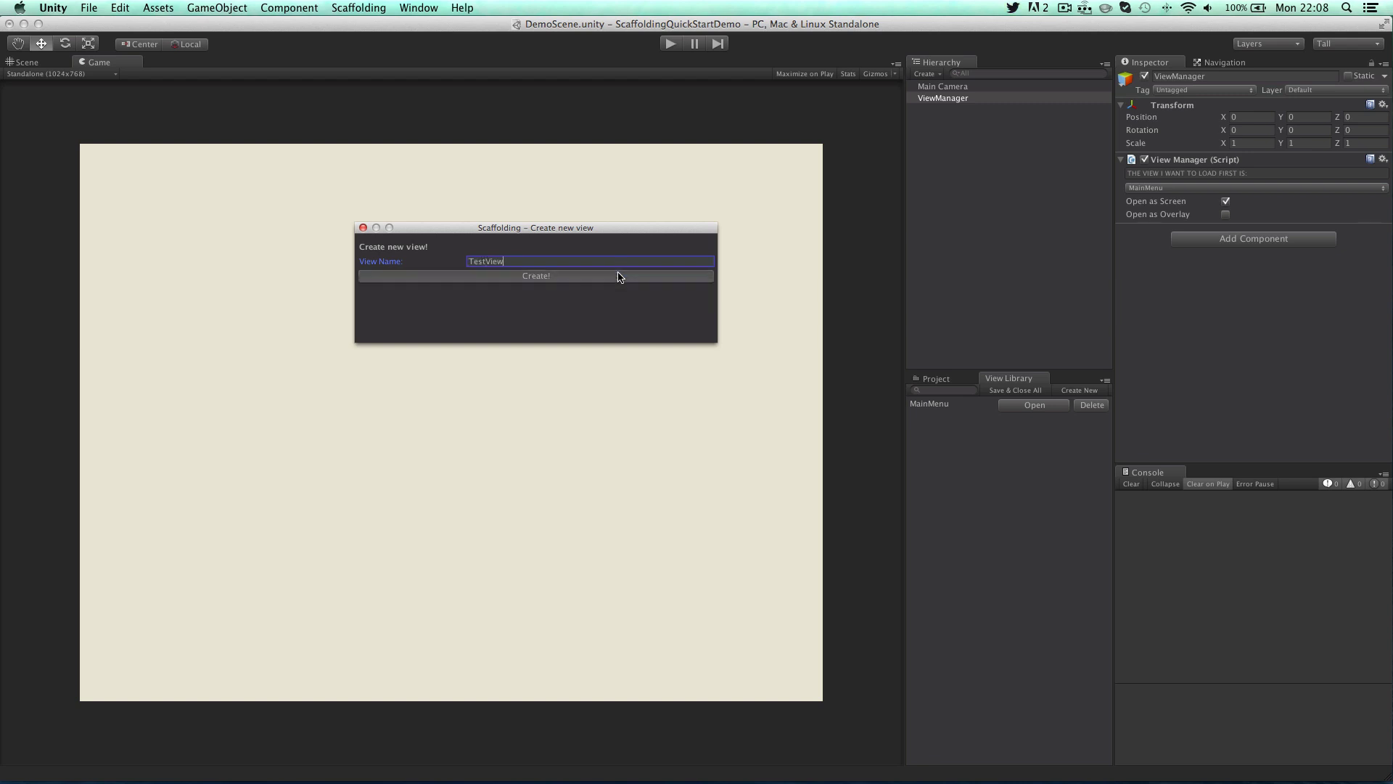
{"action": "left_click", "coordinate": [619, 276]}
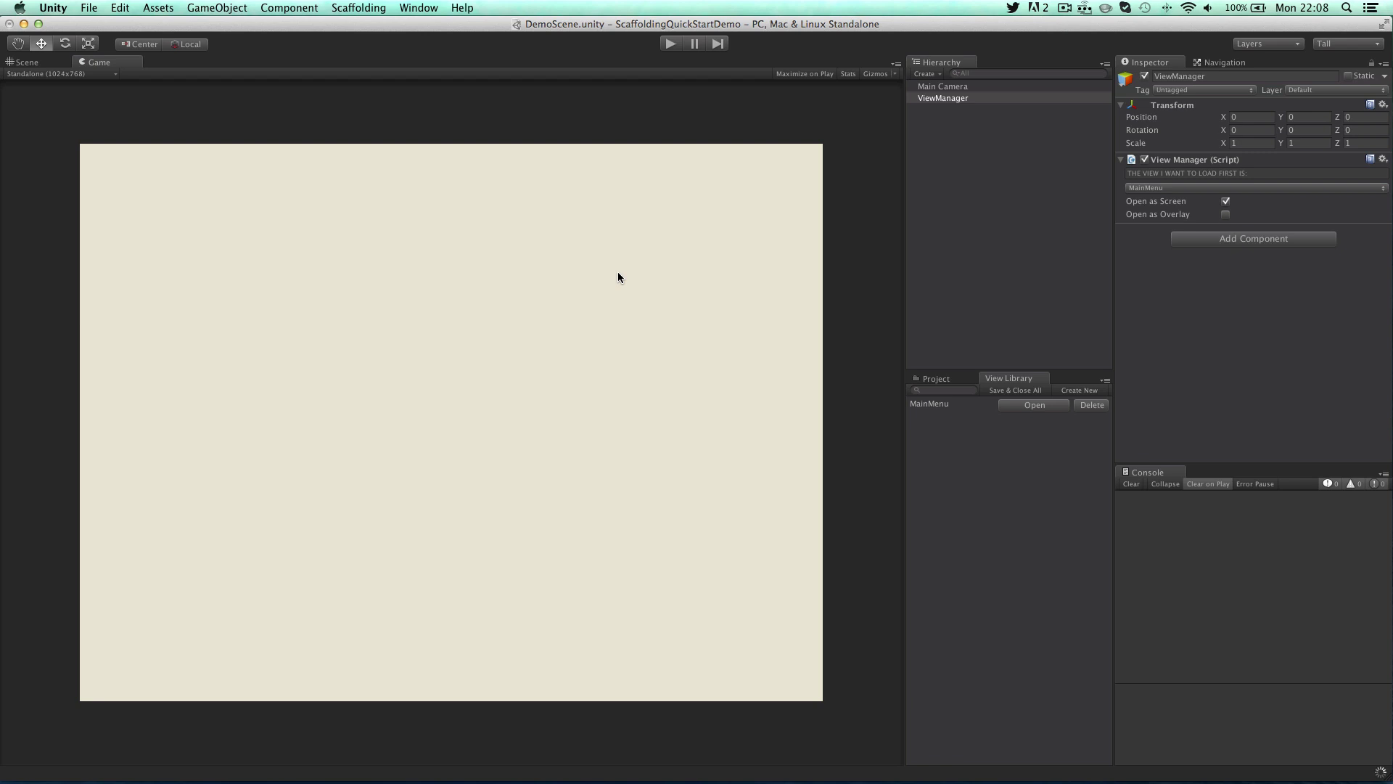
Open MainMenu in the scene and add a Scaffolding button to it
{"action": "left_click", "coordinate": [1022, 405]}
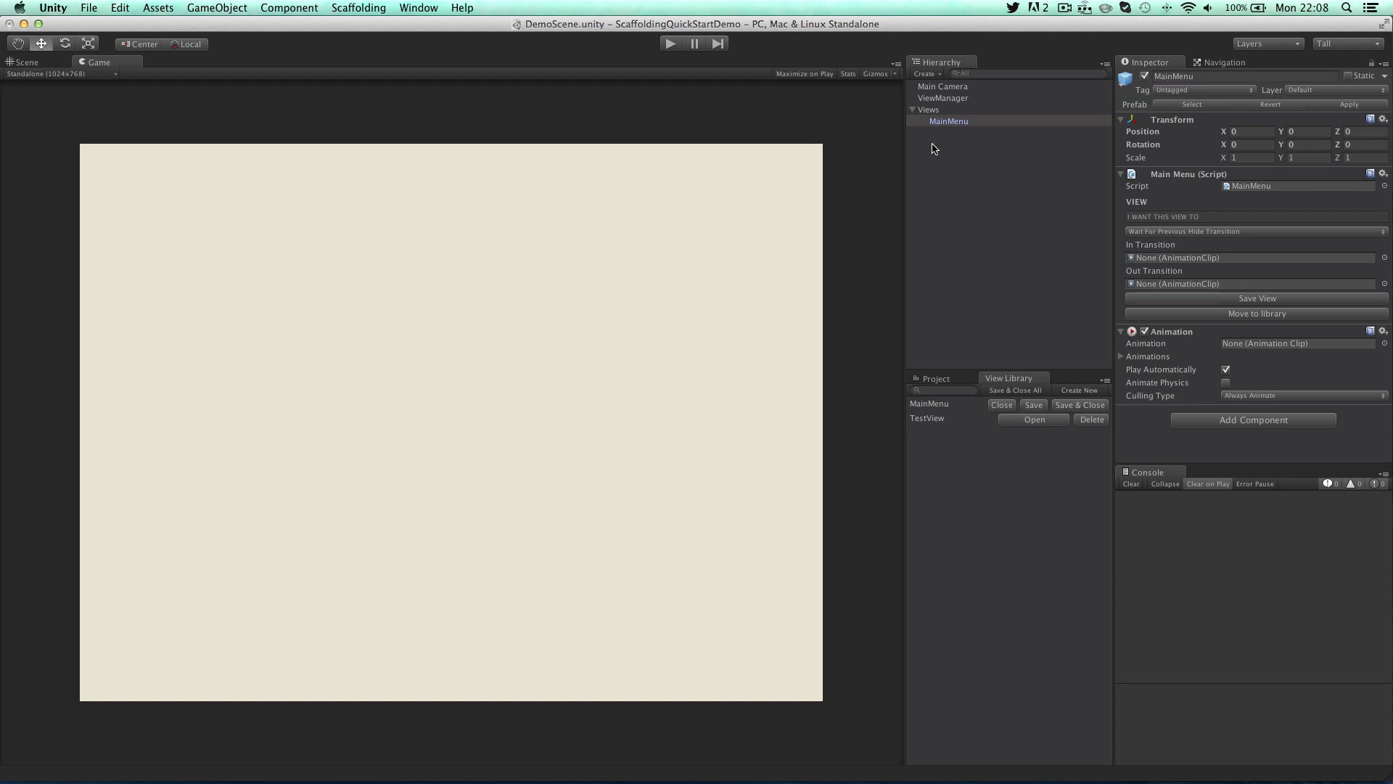
{"action": "left_click", "coordinate": [927, 74]}
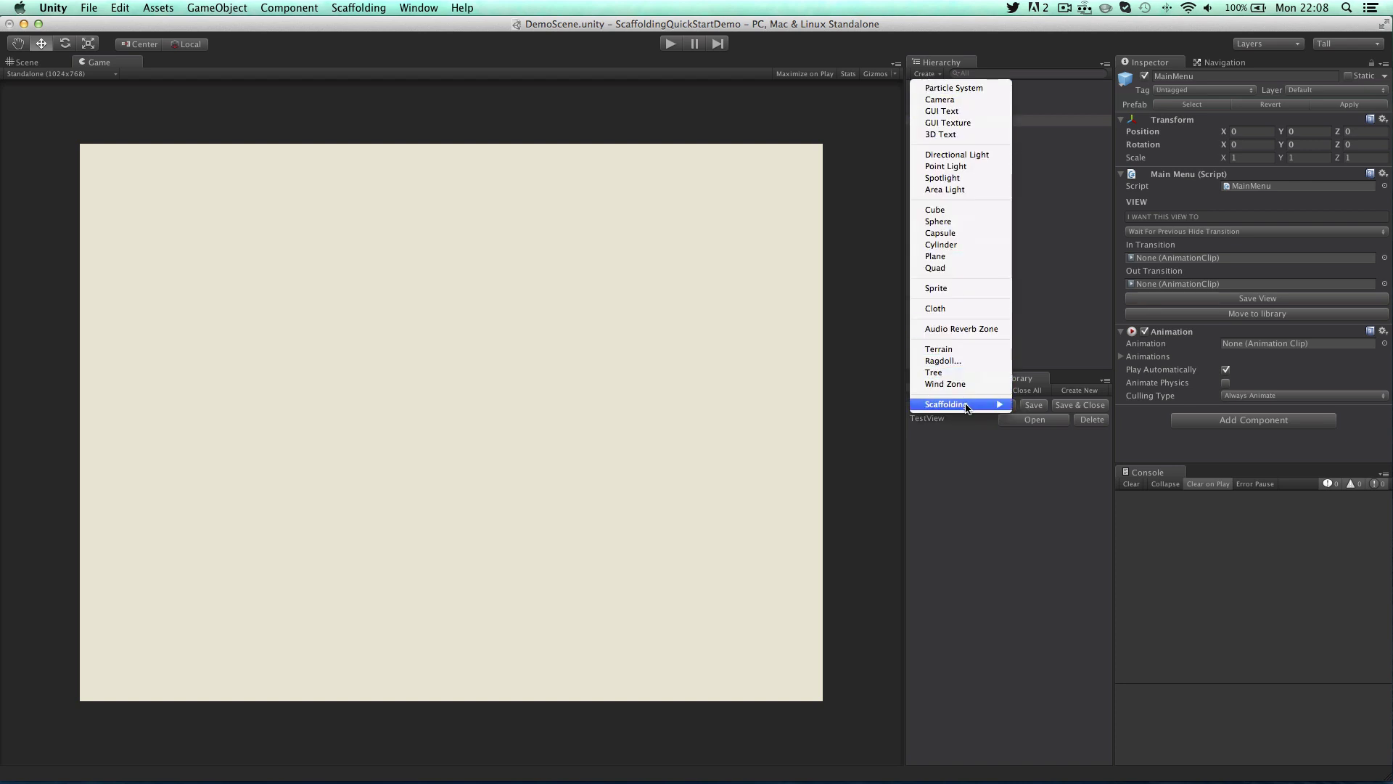
{"action": "mouse_move", "coordinate": [969, 407]}
{"action": "left_click", "coordinate": [1024, 418]}
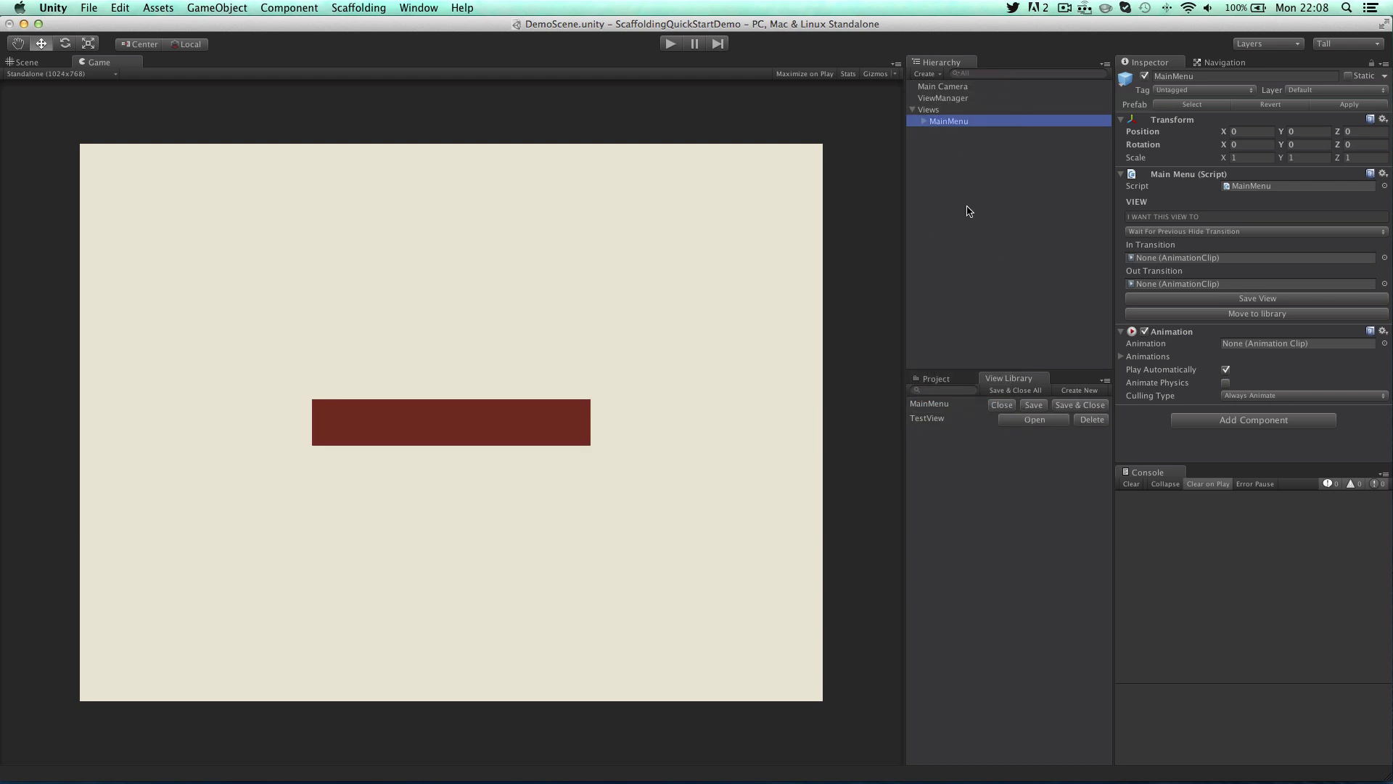
Rename the new Button Item under MainMenu to StartGame
{"action": "left_click", "coordinate": [925, 122]}
{"action": "left_click", "coordinate": [962, 134]}
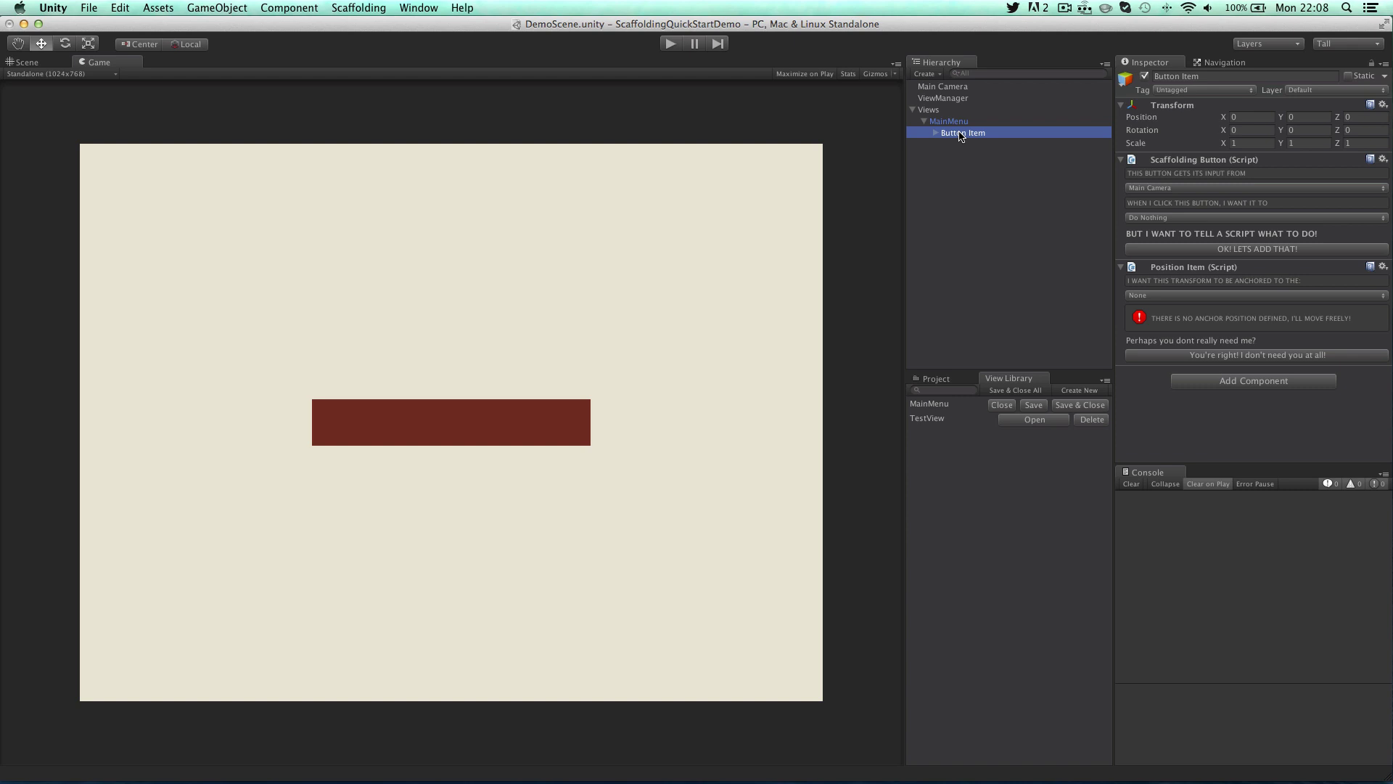
{"action": "left_click", "coordinate": [962, 134]}
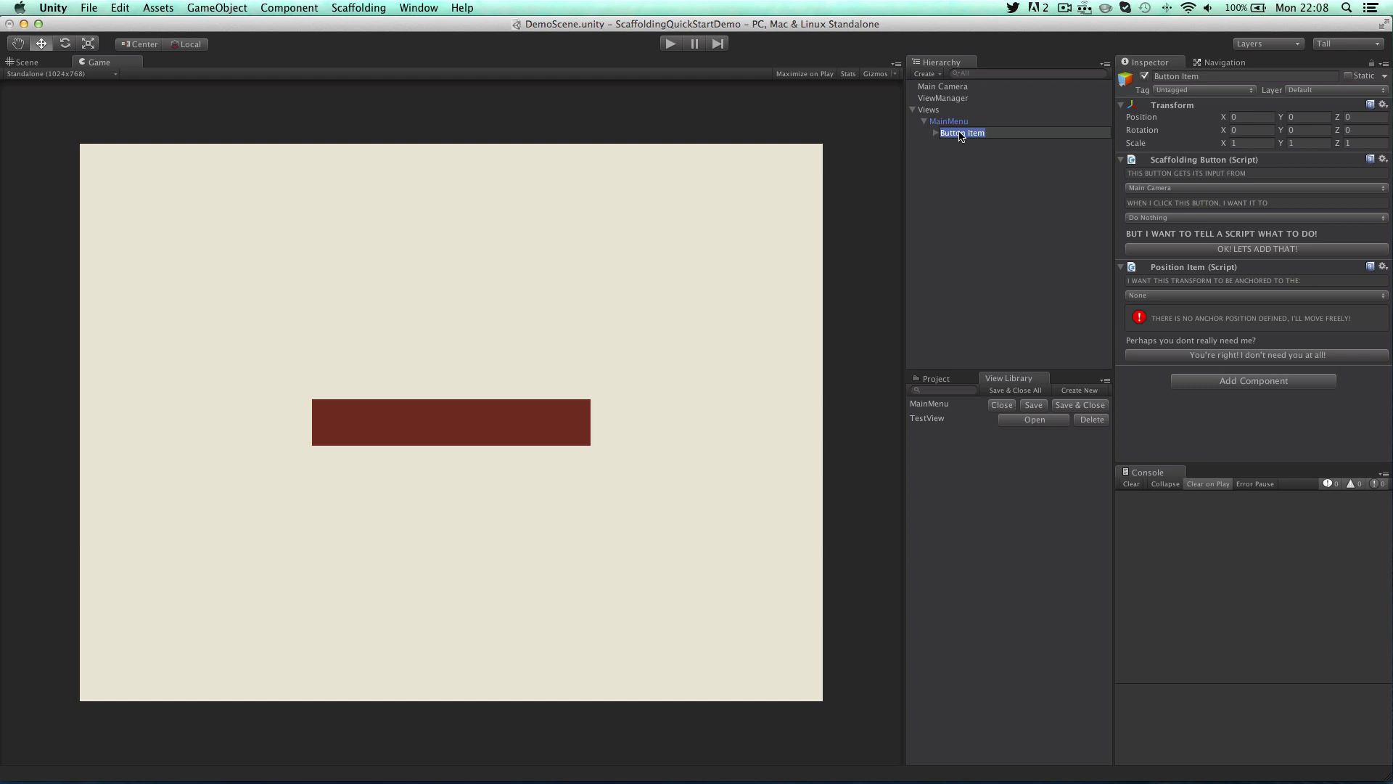
{"action": "type", "text": "StartGame"}
{"action": "key", "text": "Return"}
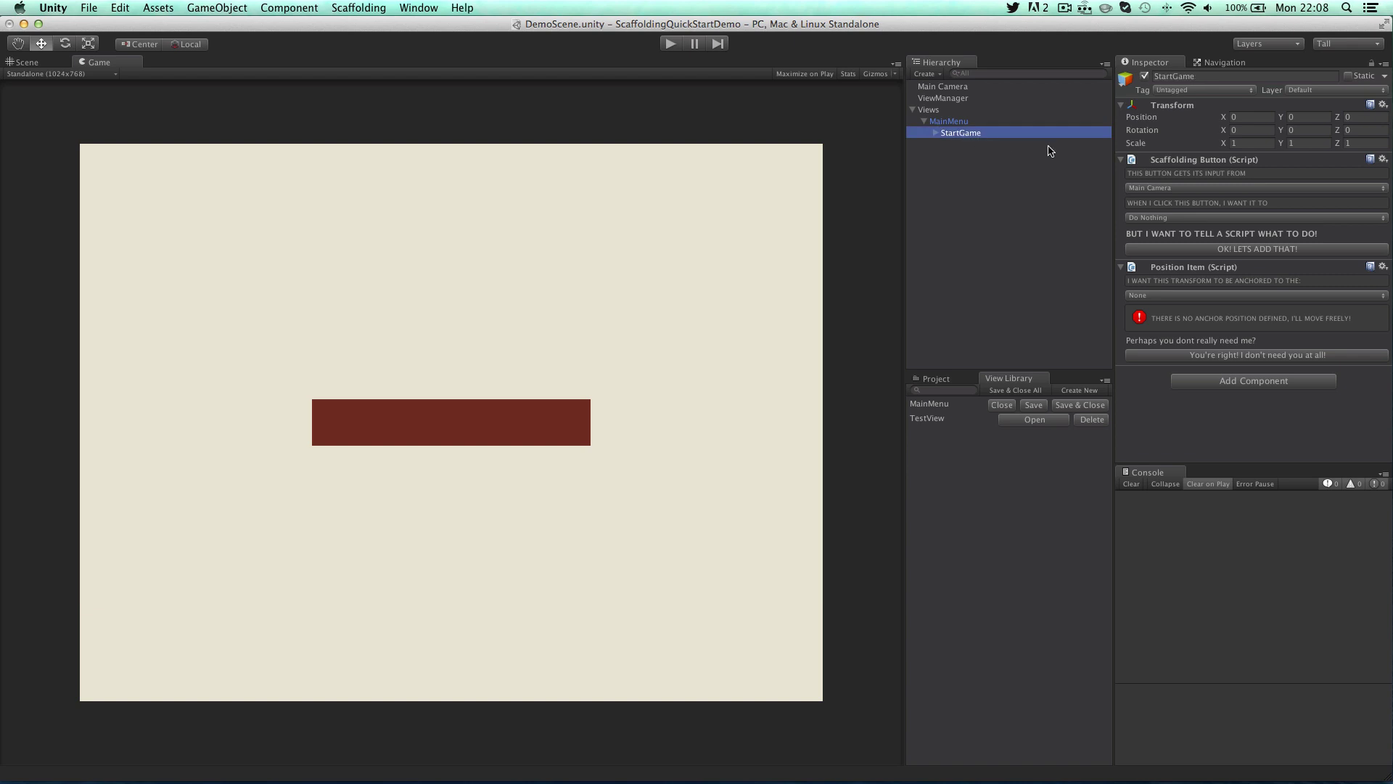
Set the StartGame button's click action to Open the TestView view
{"action": "left_click", "coordinate": [1209, 218]}
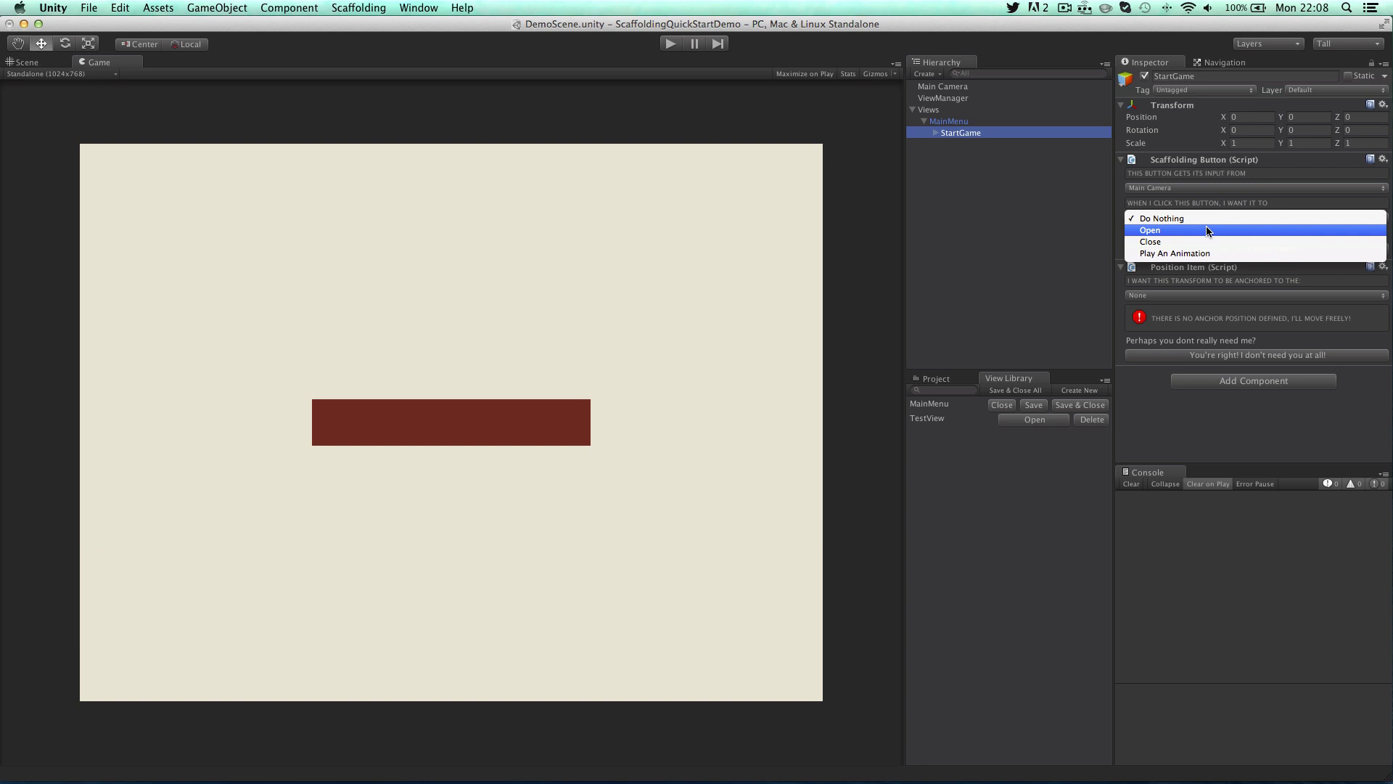
{"action": "left_click", "coordinate": [1207, 230]}
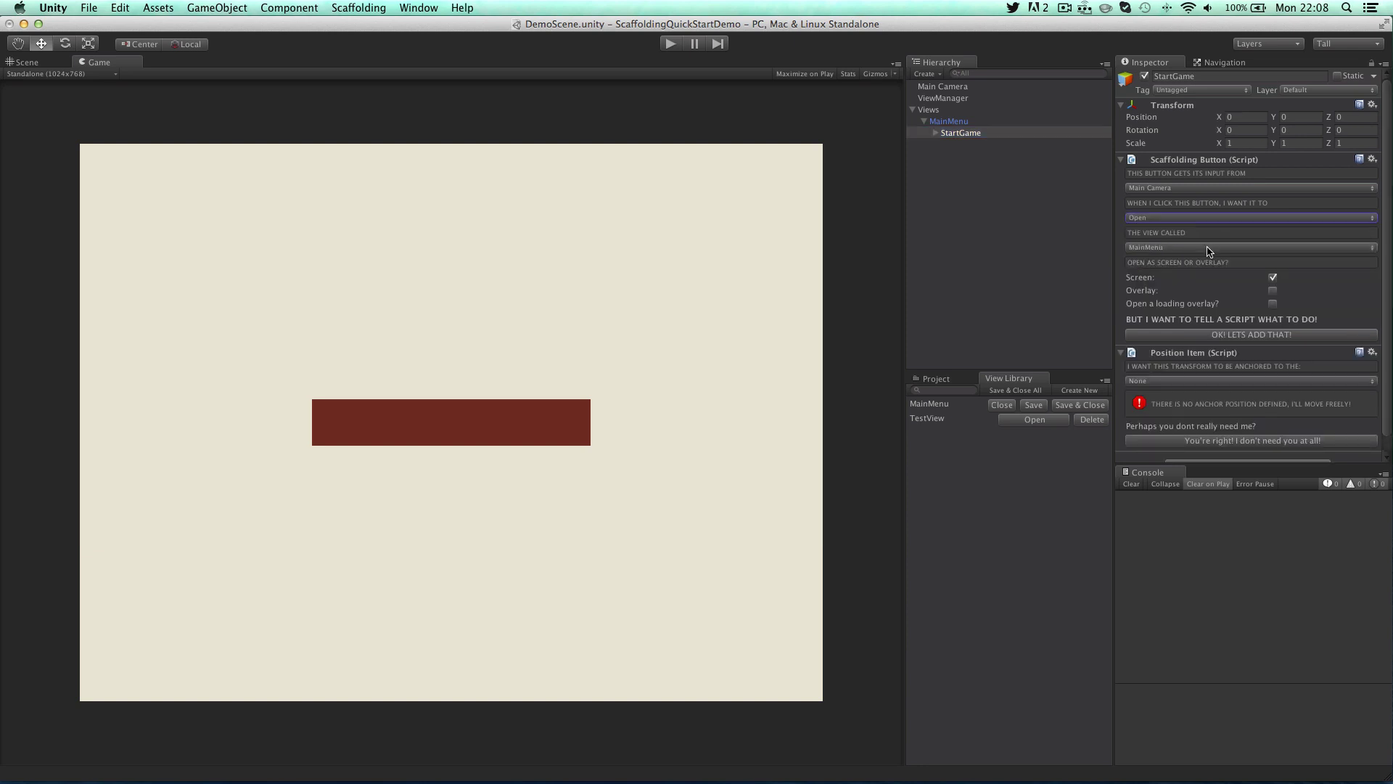
{"action": "left_click", "coordinate": [1207, 247]}
{"action": "left_click", "coordinate": [1208, 260]}
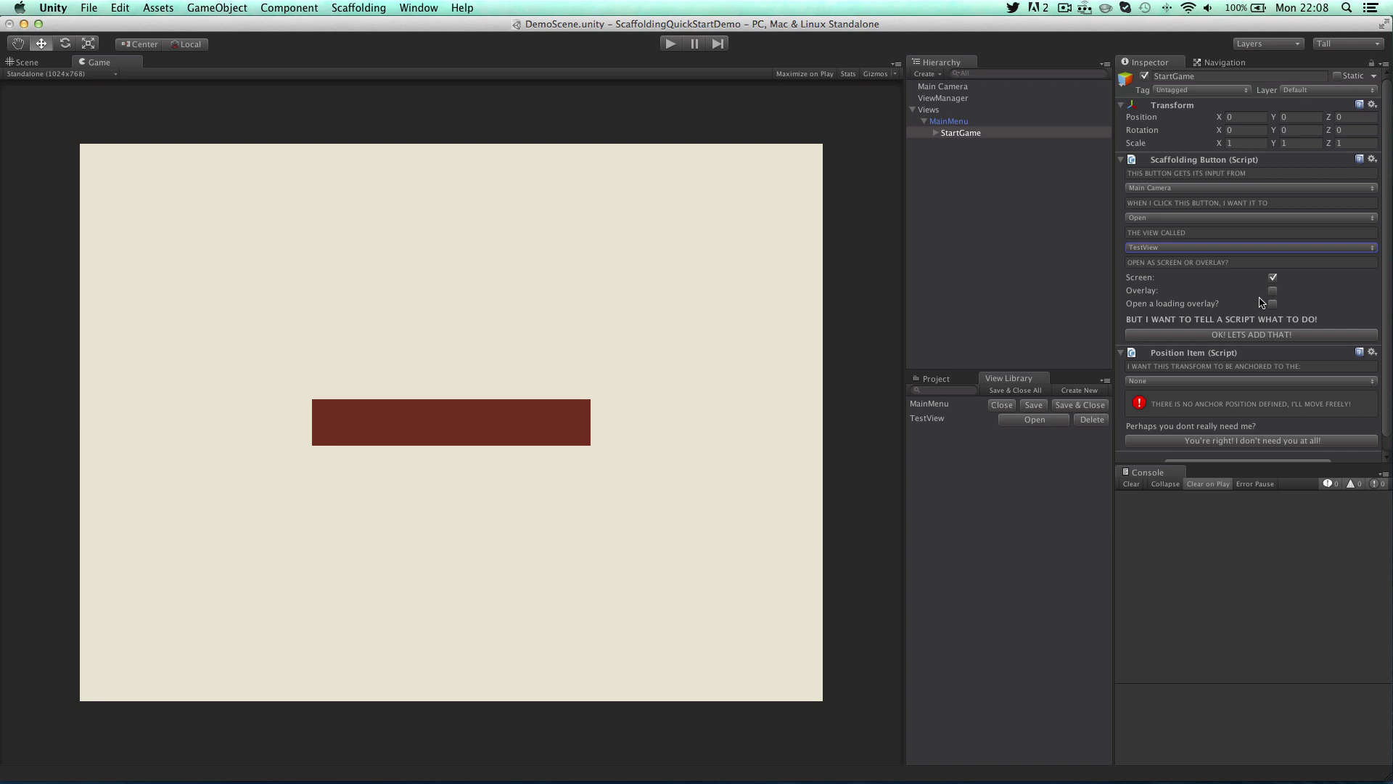
Anchor the button at Lower Middle with Pixels from edge Y set to 60
{"action": "scroll", "coordinate": [1262, 303], "scroll_direction": "down", "scroll_amount": 1}
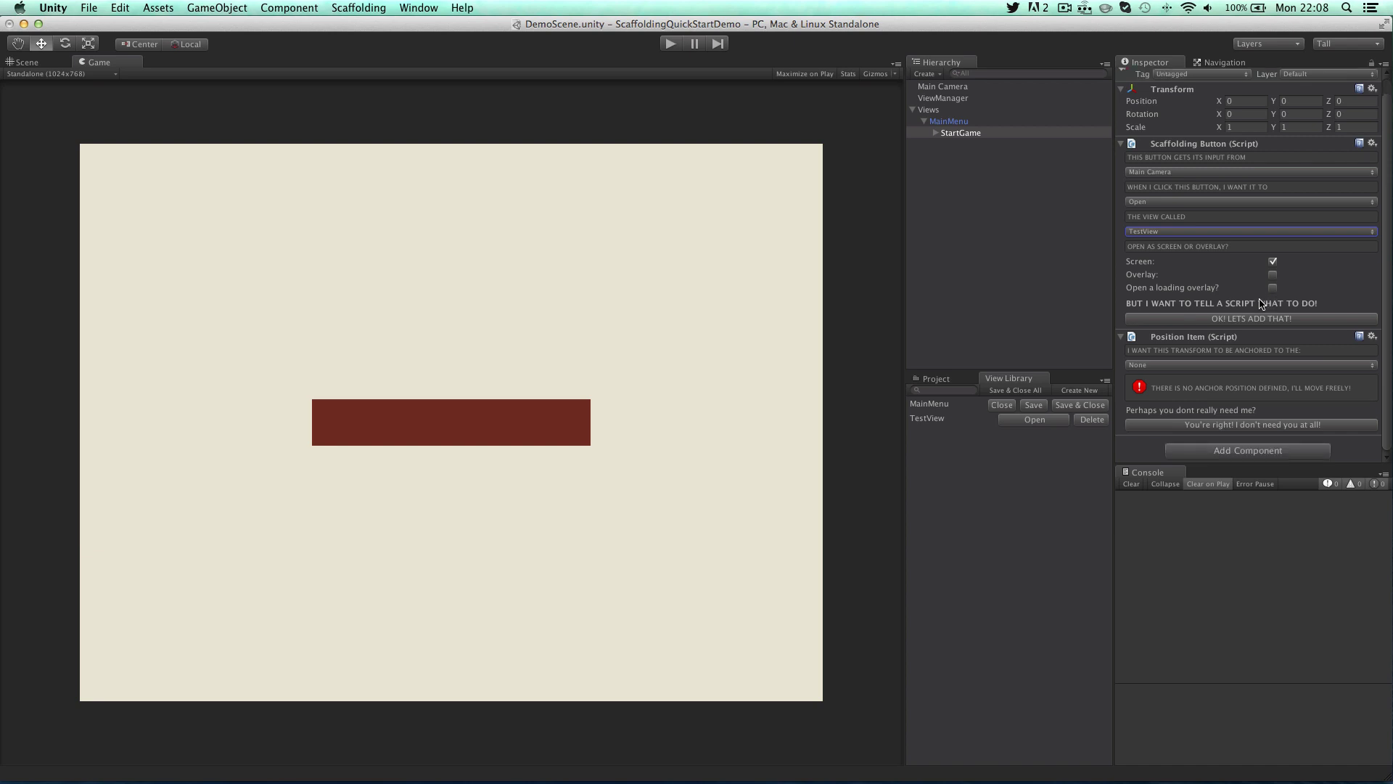
{"action": "left_click", "coordinate": [1247, 366]}
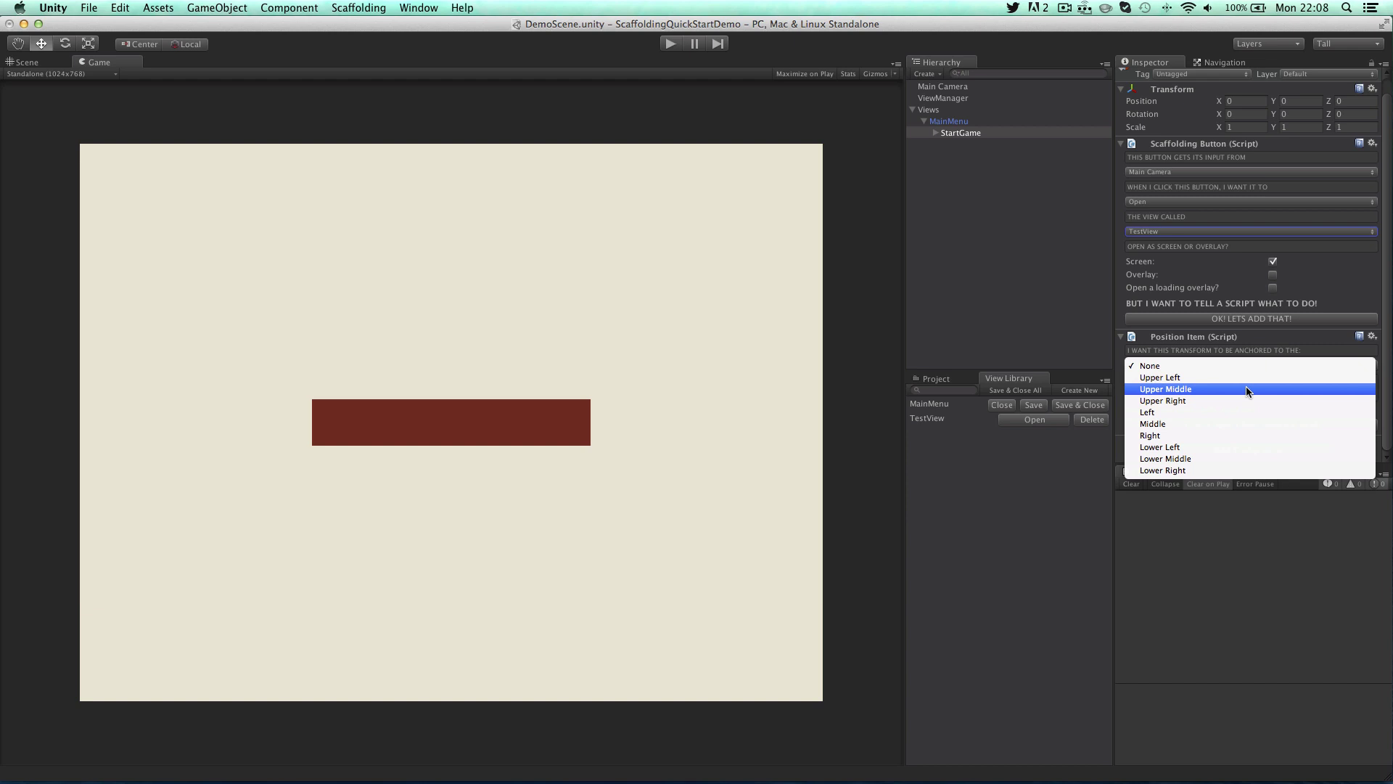
{"action": "left_click", "coordinate": [1247, 458]}
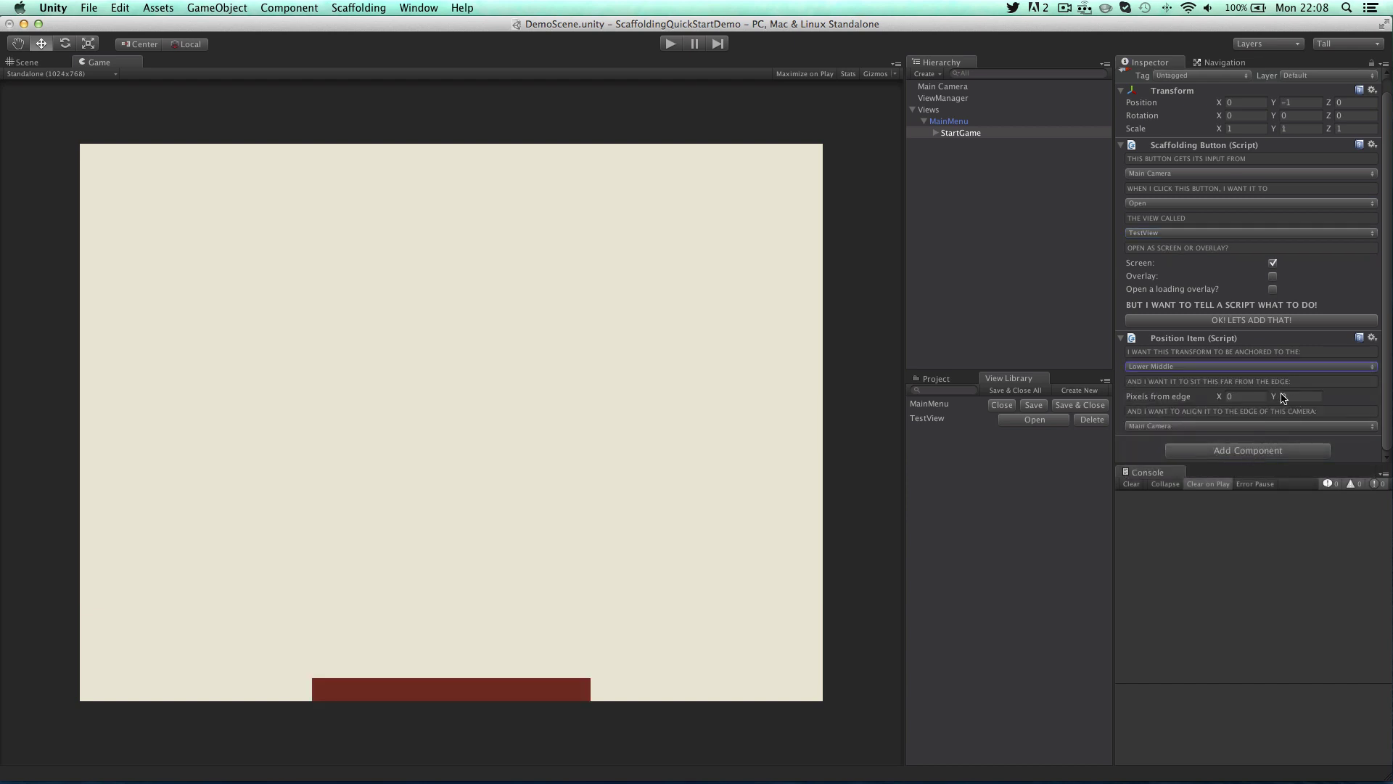
{"action": "left_click", "coordinate": [1274, 396]}
{"action": "type", "text": "60"}
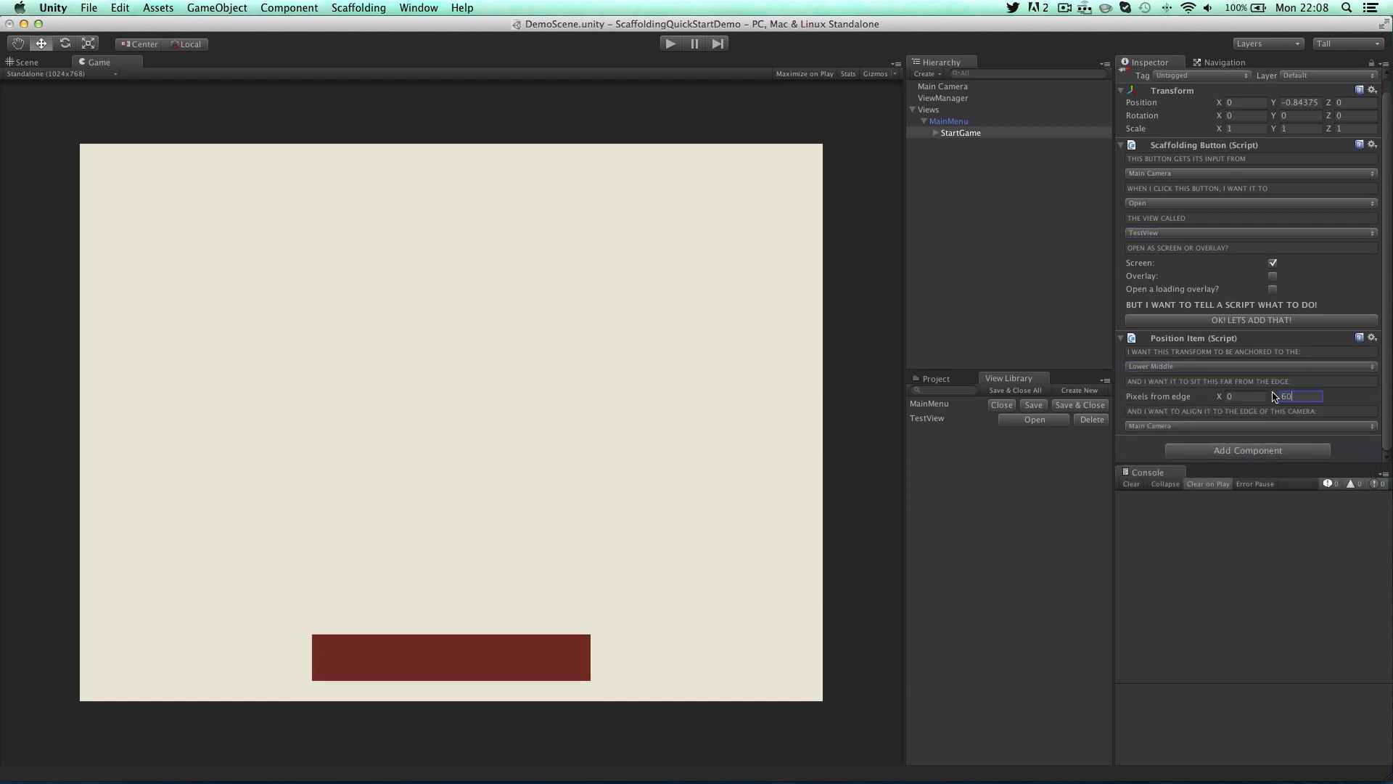
Save and close MainMenu, then open TestView and add a Scaffolding button to it
{"action": "left_click", "coordinate": [1081, 406]}
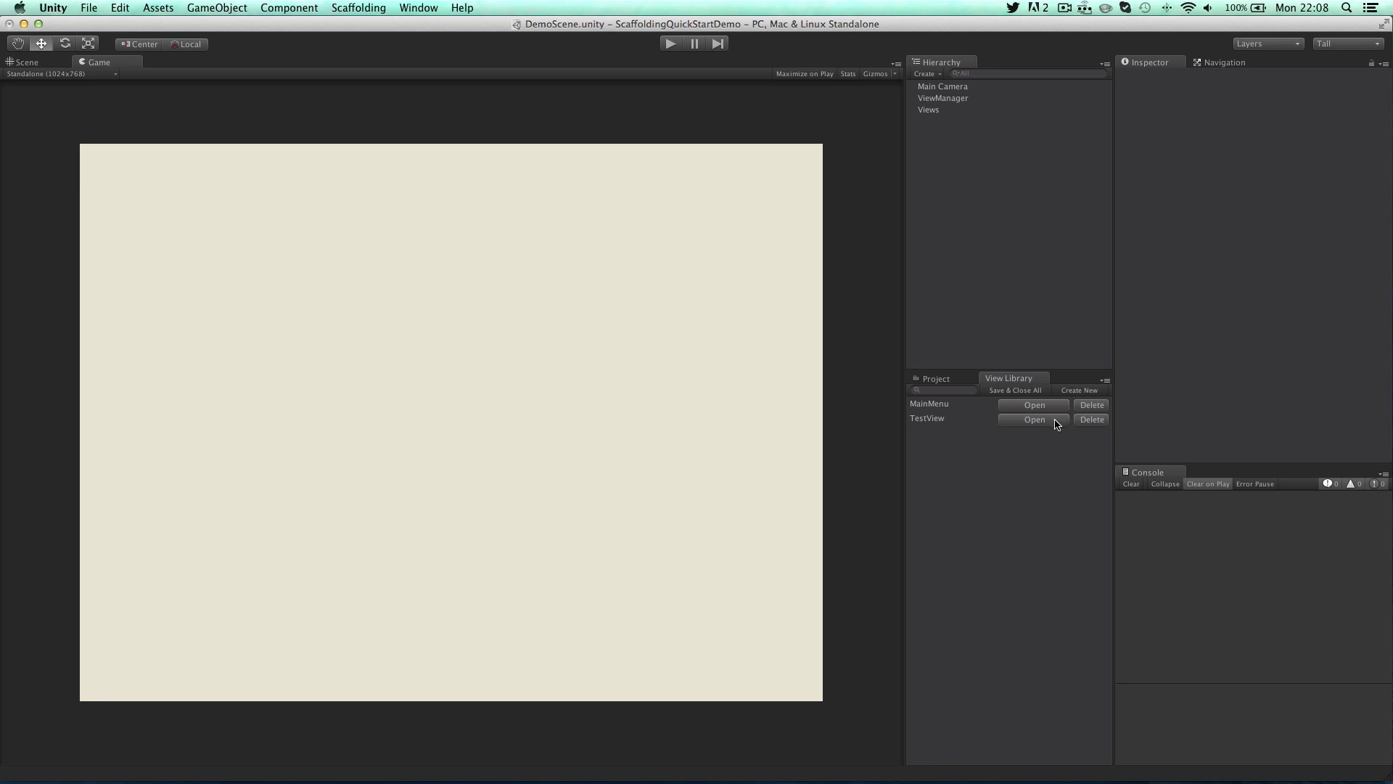
{"action": "left_click", "coordinate": [1057, 423]}
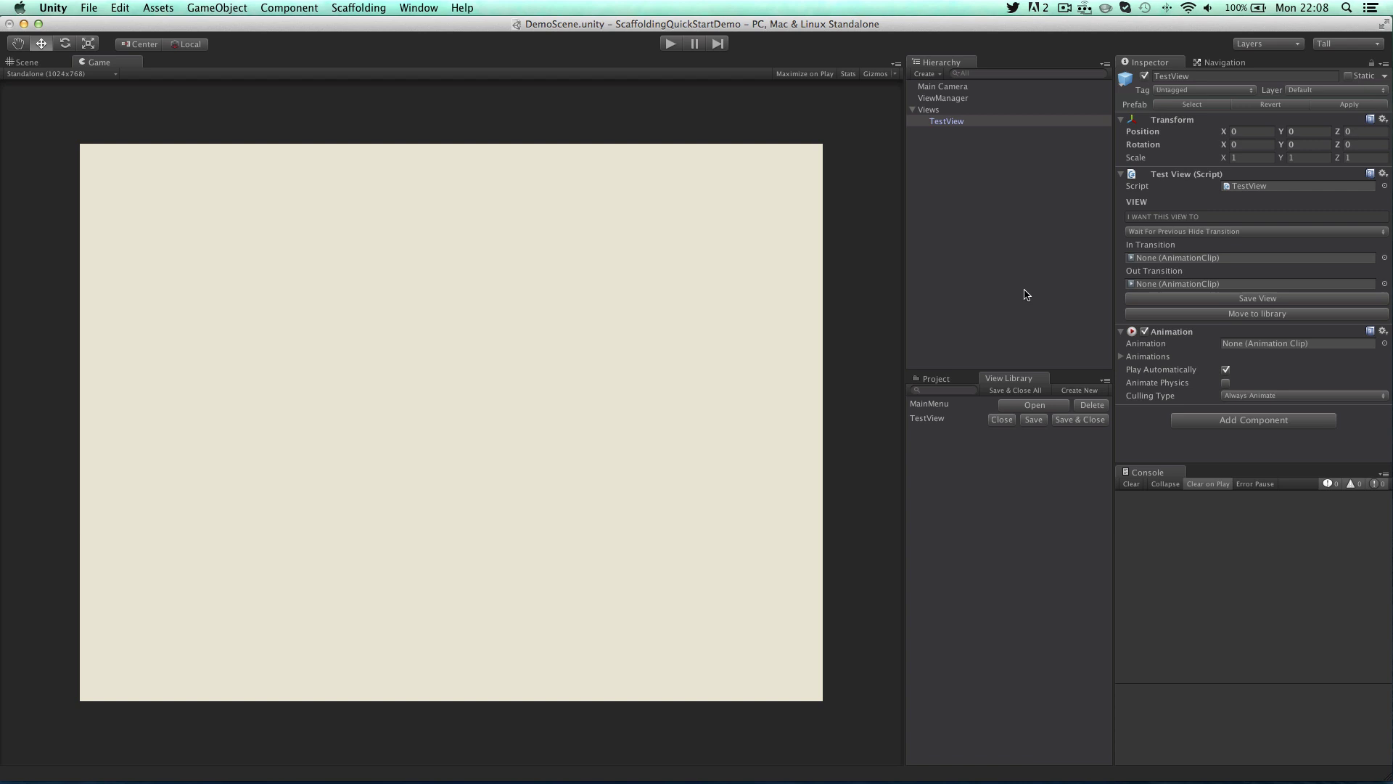
{"action": "left_click", "coordinate": [932, 74]}
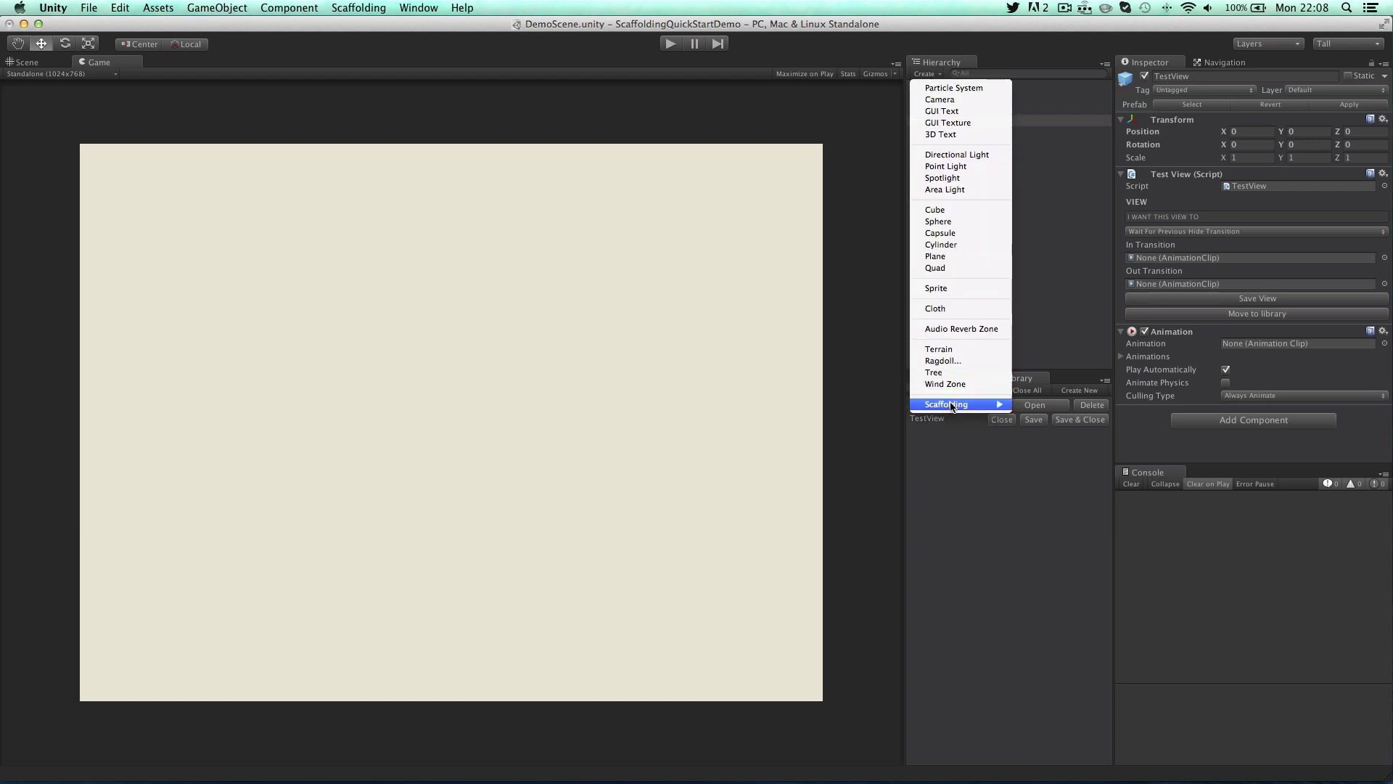
{"action": "mouse_move", "coordinate": [954, 406]}
{"action": "left_click", "coordinate": [1026, 418]}
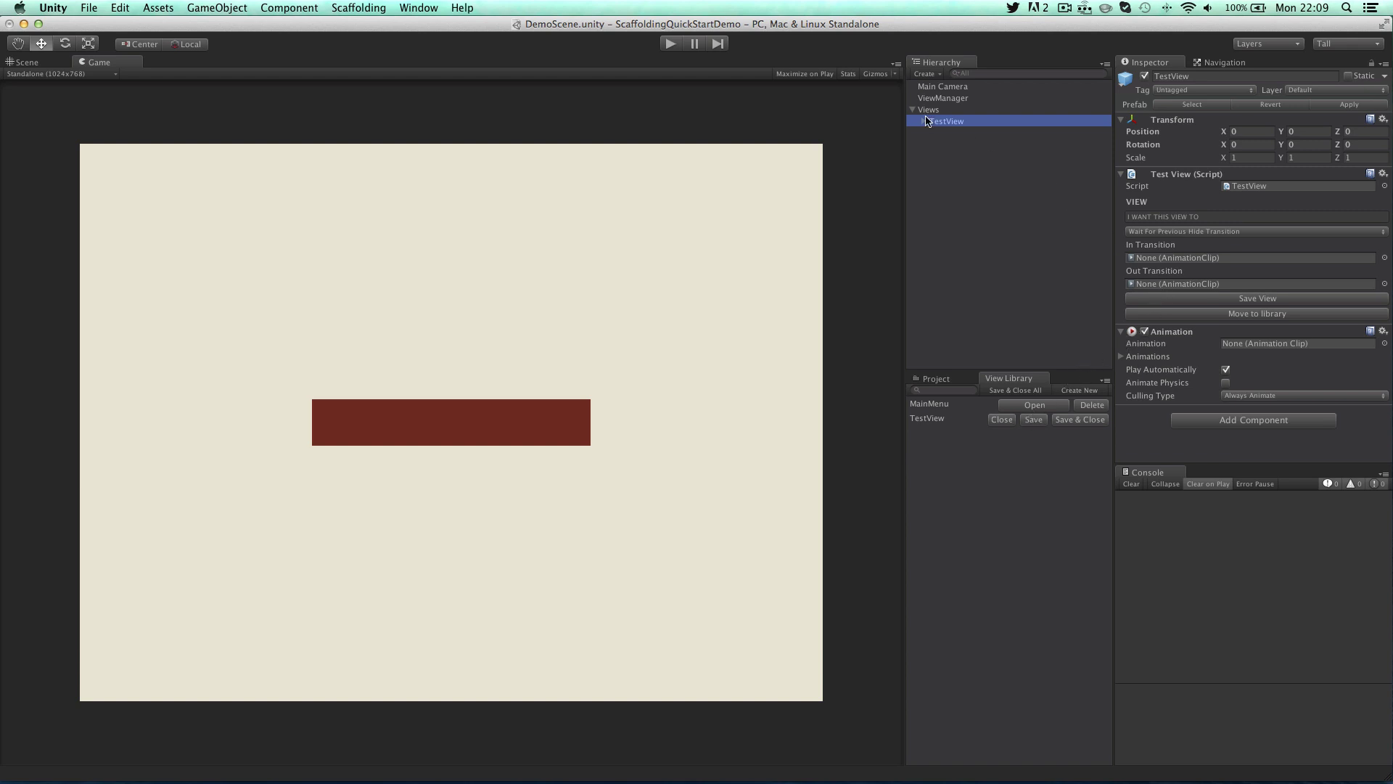
Shrink the new button to Scale X 0.17 and set its click action to Open MainMenu
{"action": "left_click", "coordinate": [925, 121]}
{"action": "left_click", "coordinate": [961, 135]}
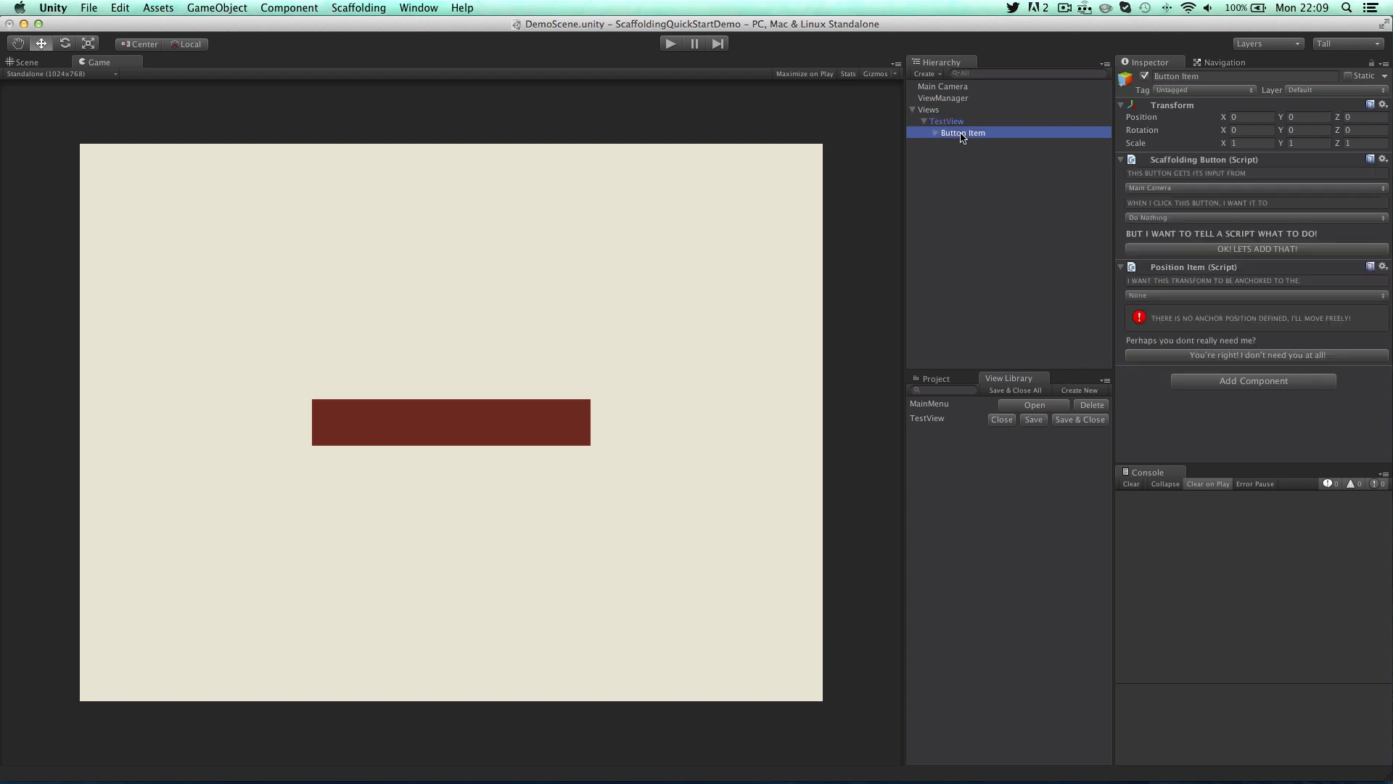
{"action": "left_click", "coordinate": [1249, 144]}
{"action": "left_click", "coordinate": [1217, 145]}
{"action": "type", "text": "0.17"}
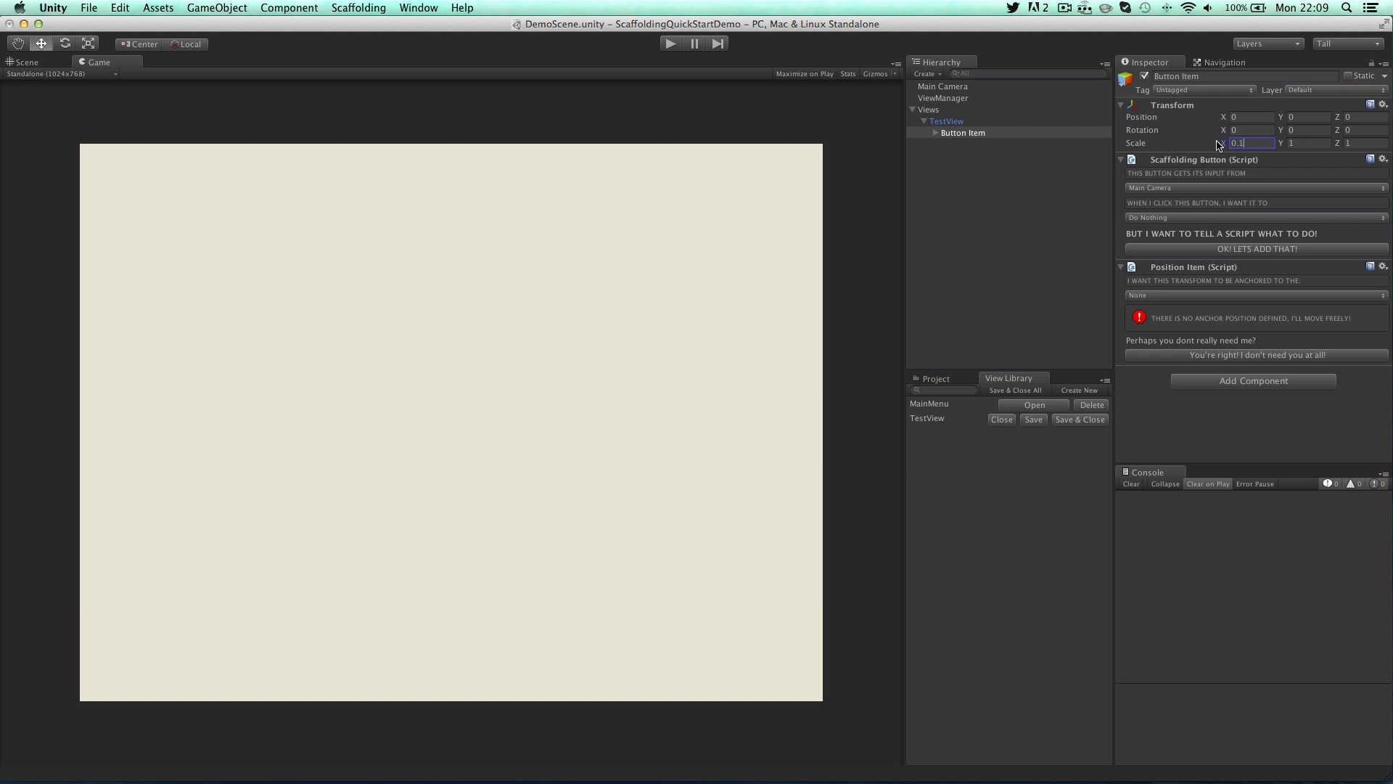
{"action": "left_click", "coordinate": [1214, 218]}
{"action": "left_click", "coordinate": [1214, 230]}
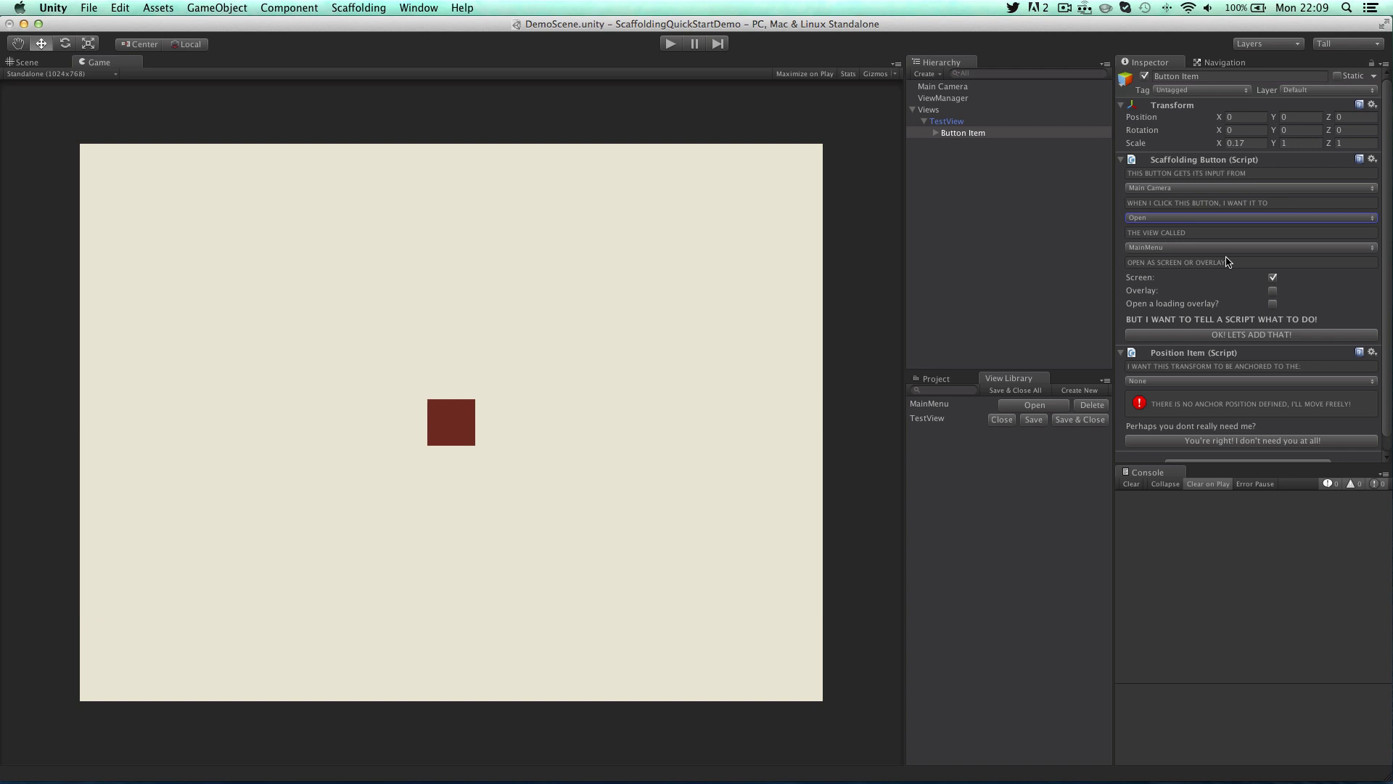
Anchor the button Upper Left at 40/40 pixels from the edges, then save and close TestView
{"action": "scroll", "coordinate": [1228, 262], "scroll_direction": "down", "scroll_amount": 1}
{"action": "left_click", "coordinate": [1231, 366]}
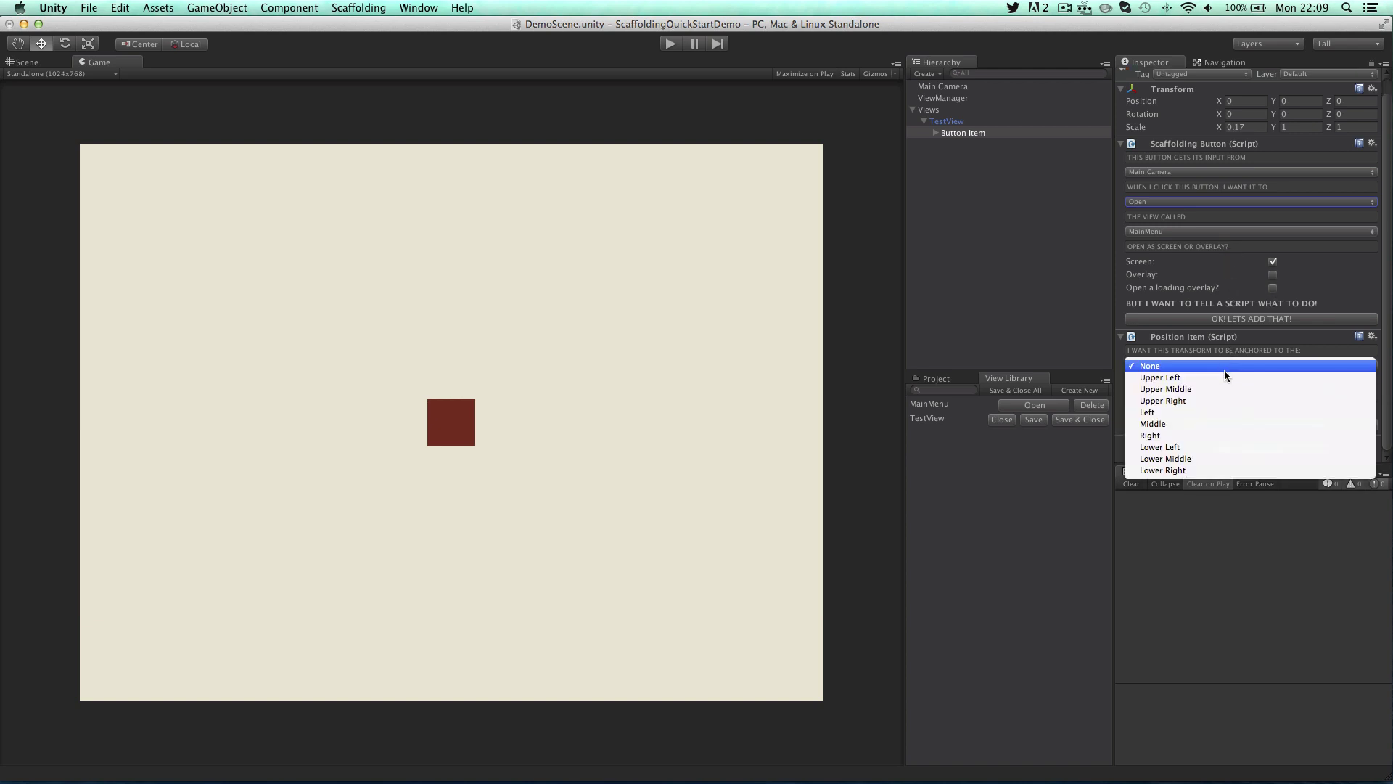
{"action": "left_click", "coordinate": [1222, 377]}
{"action": "left_click", "coordinate": [1230, 396]}
{"action": "type", "text": "40"}
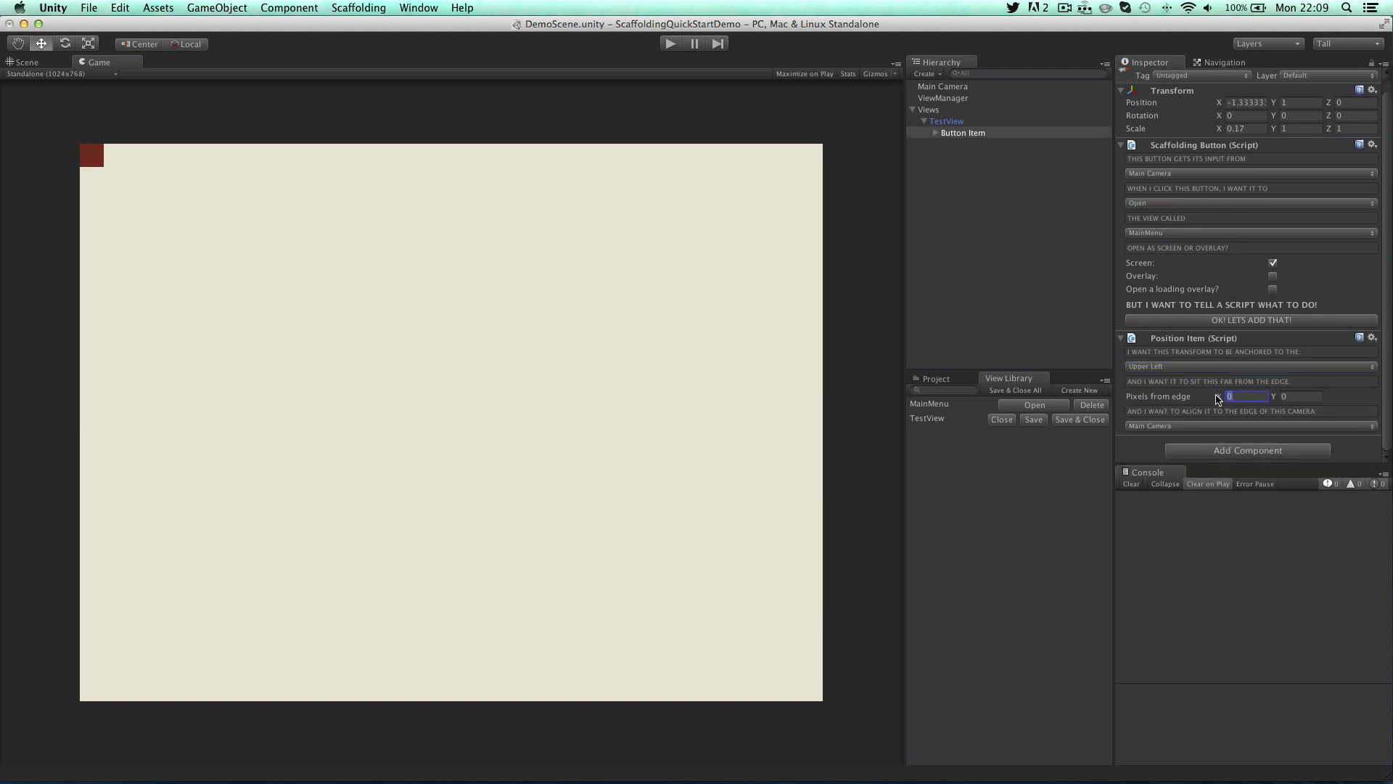
{"action": "key", "text": "Tab"}
{"action": "type", "text": "40"}
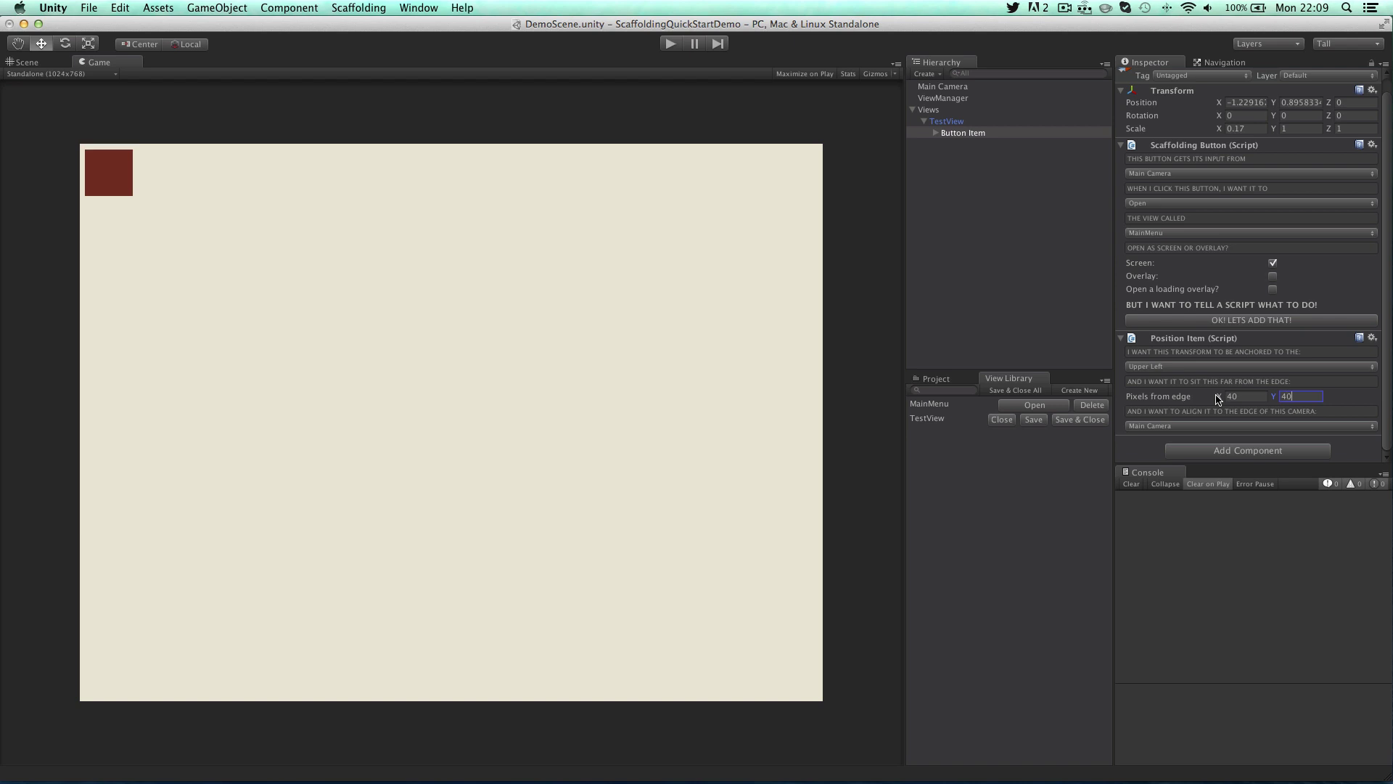
{"action": "left_click", "coordinate": [1088, 426]}
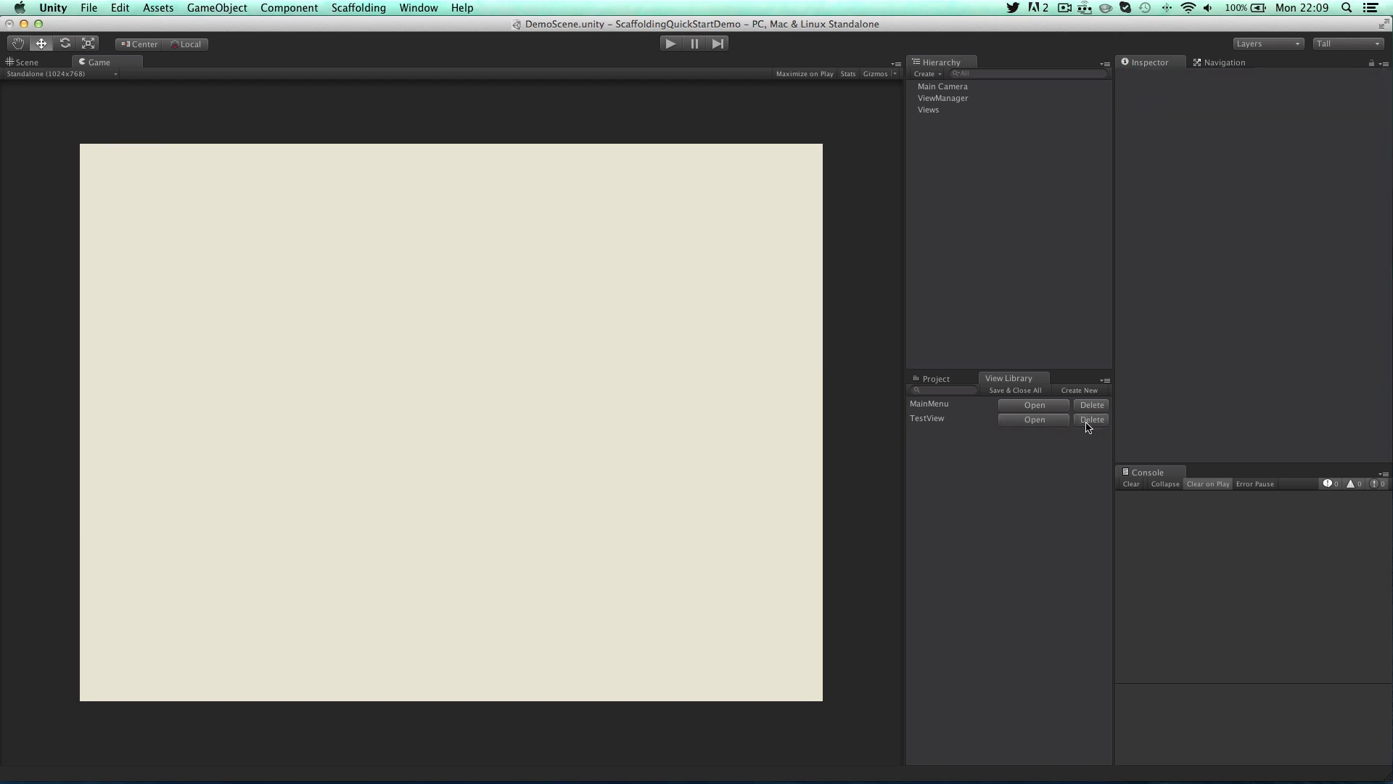
Play the scene and switch MainMenu to TestView and back twice using the bar and square buttons
{"action": "left_click", "coordinate": [668, 44]}
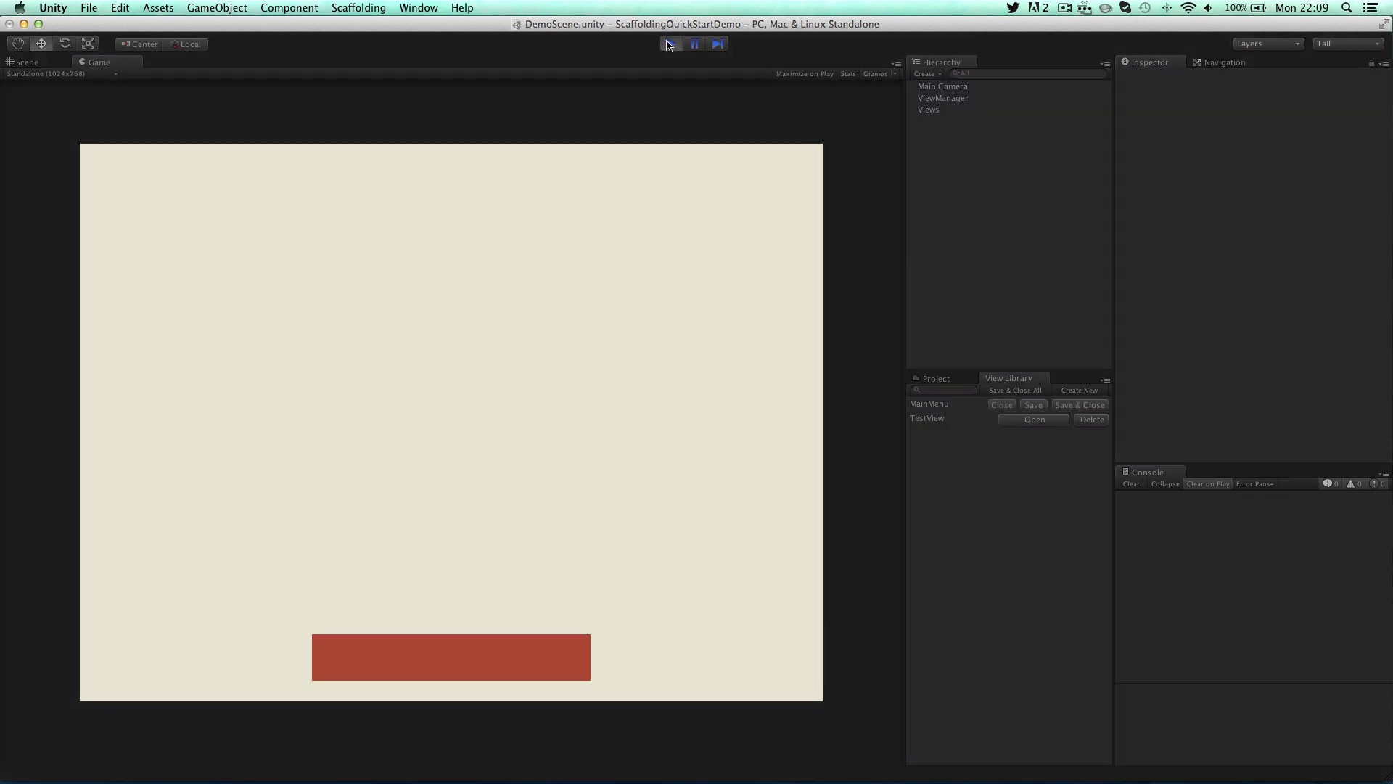
{"action": "left_click", "coordinate": [519, 657]}
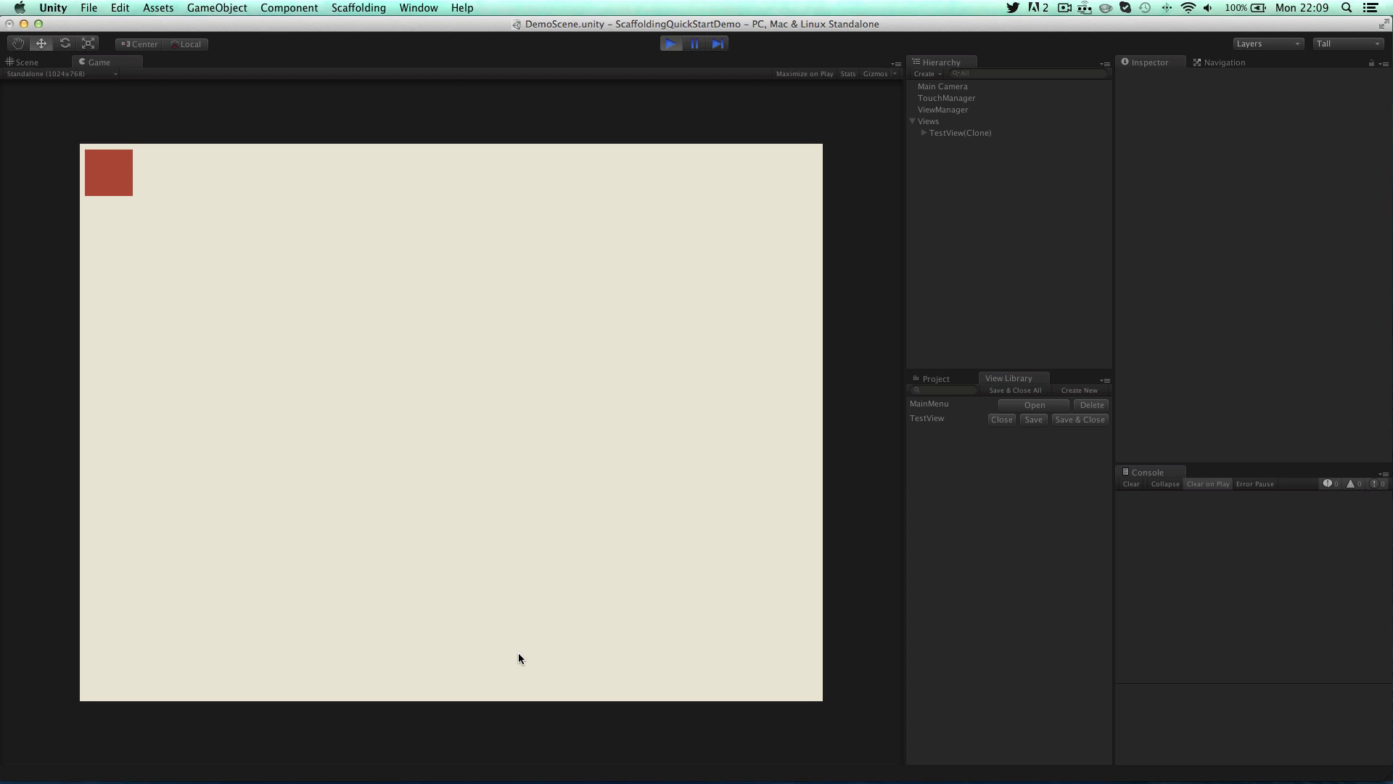
{"action": "left_click", "coordinate": [123, 189]}
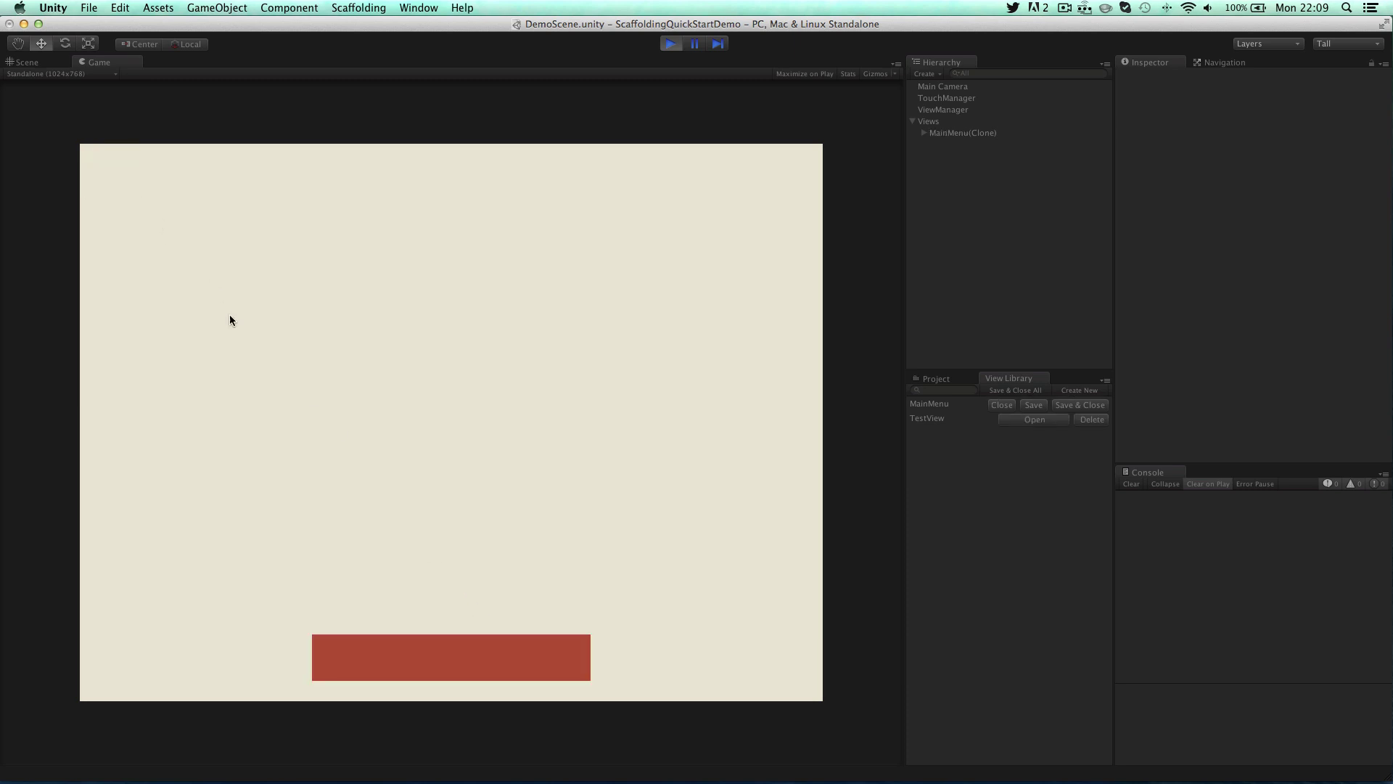
{"action": "left_click", "coordinate": [513, 654]}
{"action": "left_click", "coordinate": [121, 182]}
Stop Play mode and create a new view named TestOverlay
{"action": "left_click", "coordinate": [669, 44]}
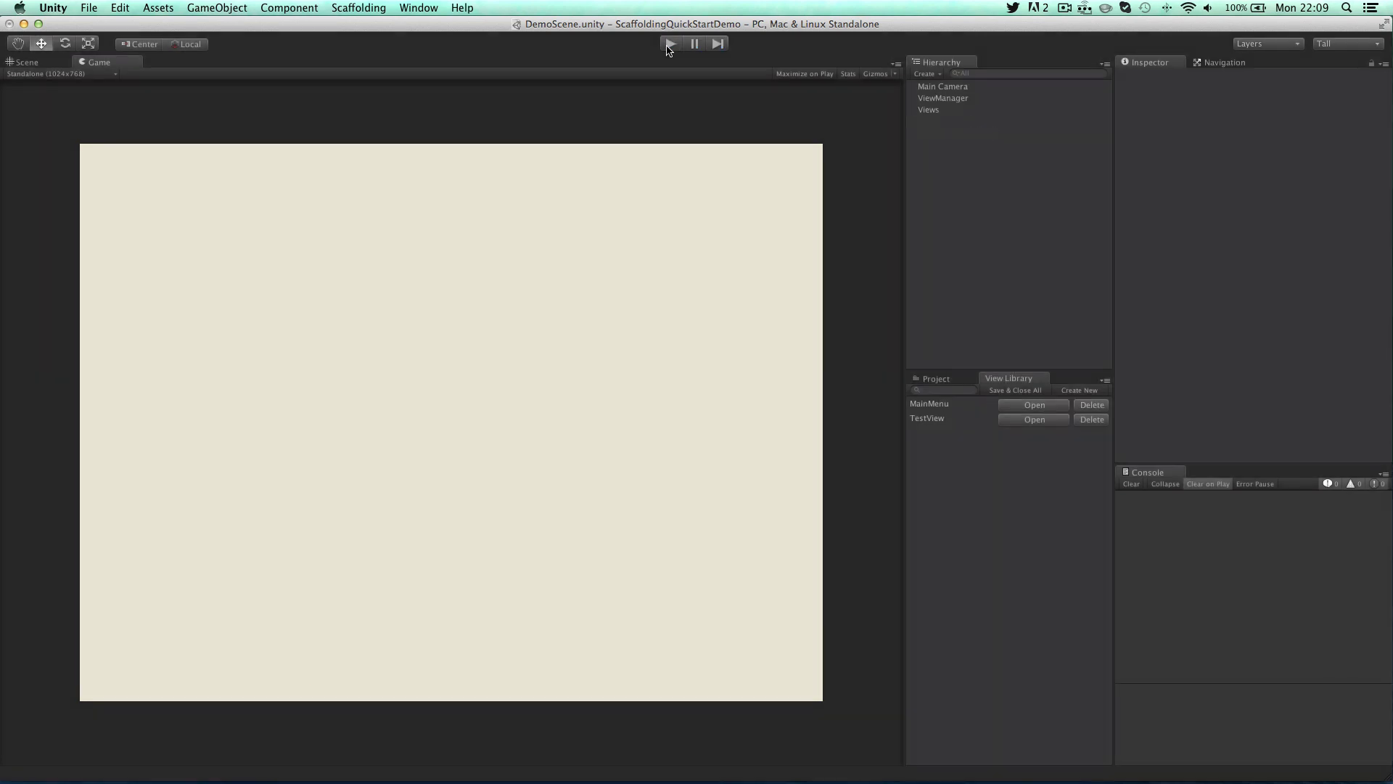
{"action": "left_click", "coordinate": [1094, 398]}
{"action": "left_click", "coordinate": [621, 262]}
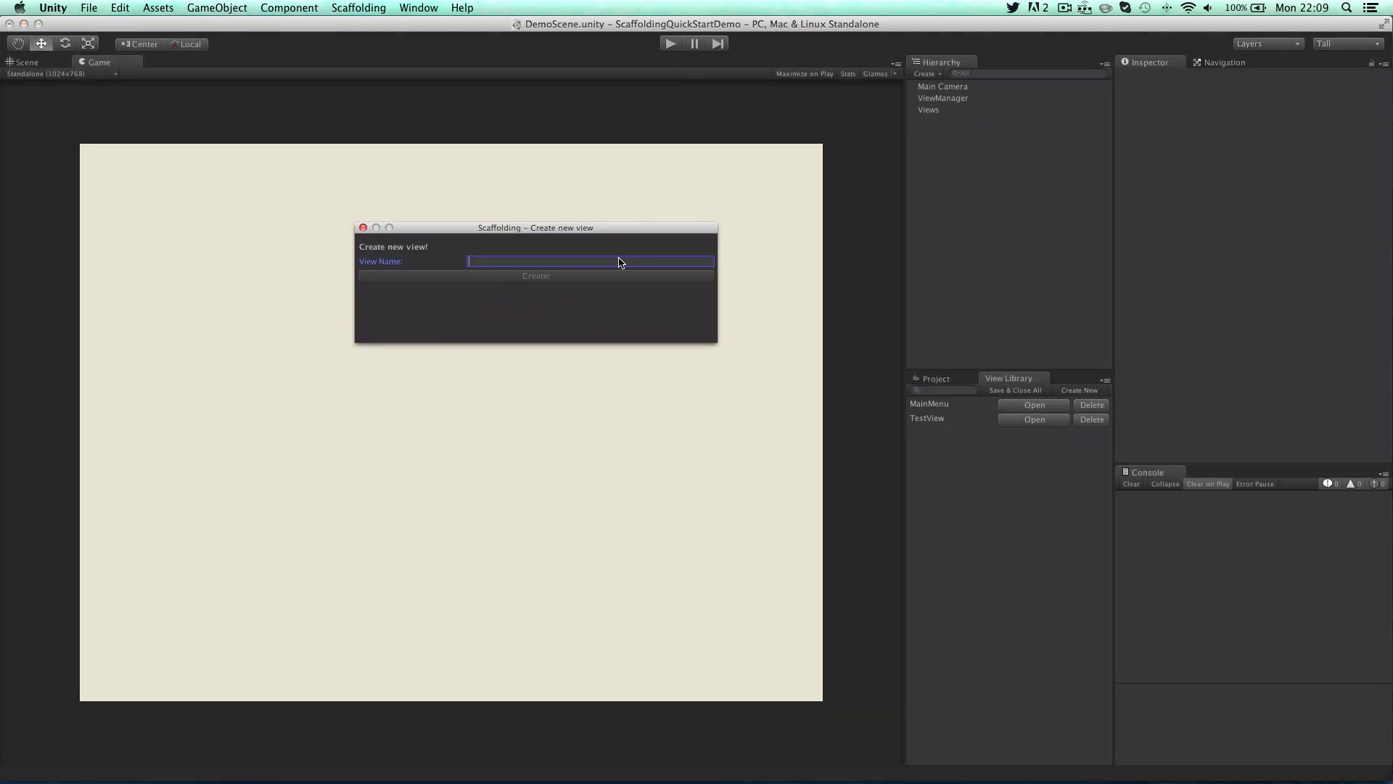
{"action": "type", "text": "TestOv"}
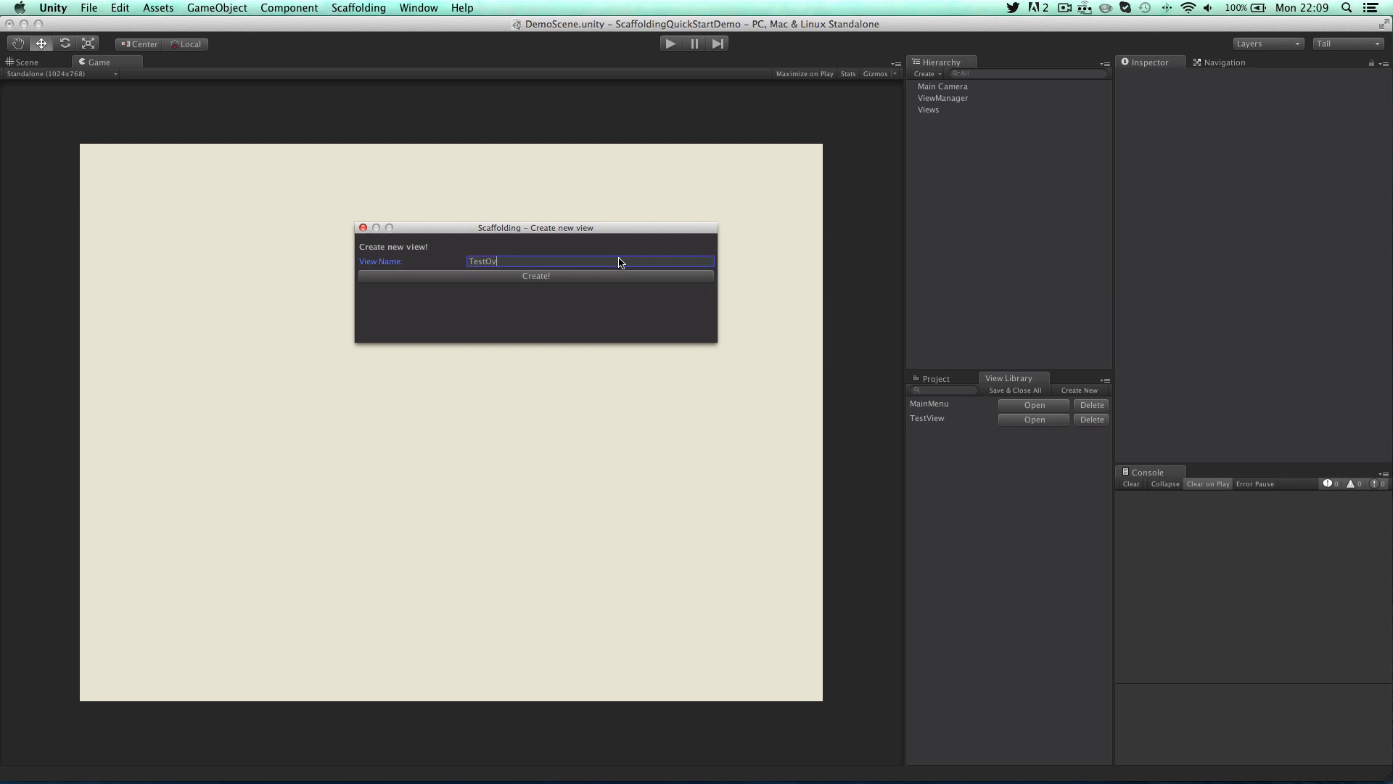
{"action": "type", "text": "erlay"}
{"action": "left_click", "coordinate": [617, 278]}
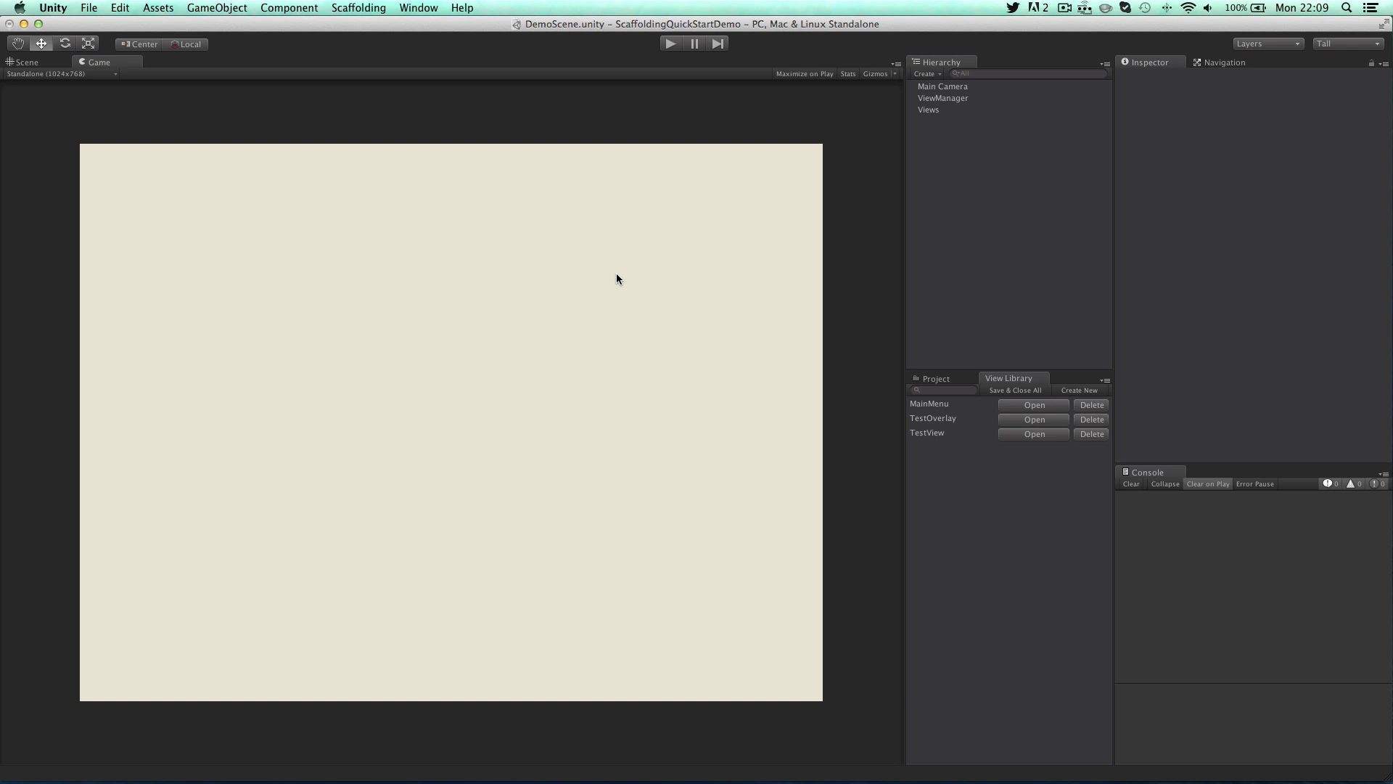
Open TestOverlay and drag the Overlay prefab from Scaffolding/Demo/Prefabs into it
{"action": "left_click", "coordinate": [1033, 420]}
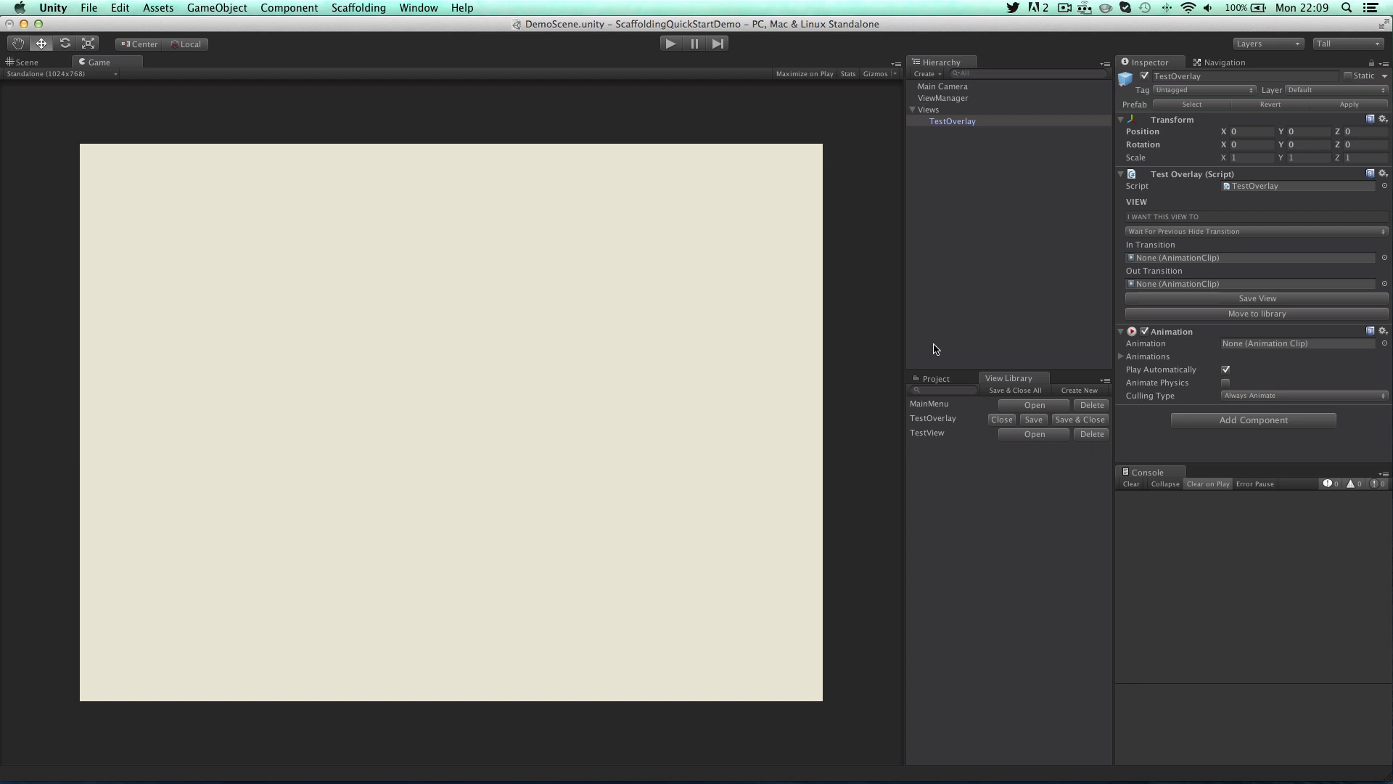
{"action": "left_click", "coordinate": [936, 379]}
{"action": "left_click", "coordinate": [913, 415]}
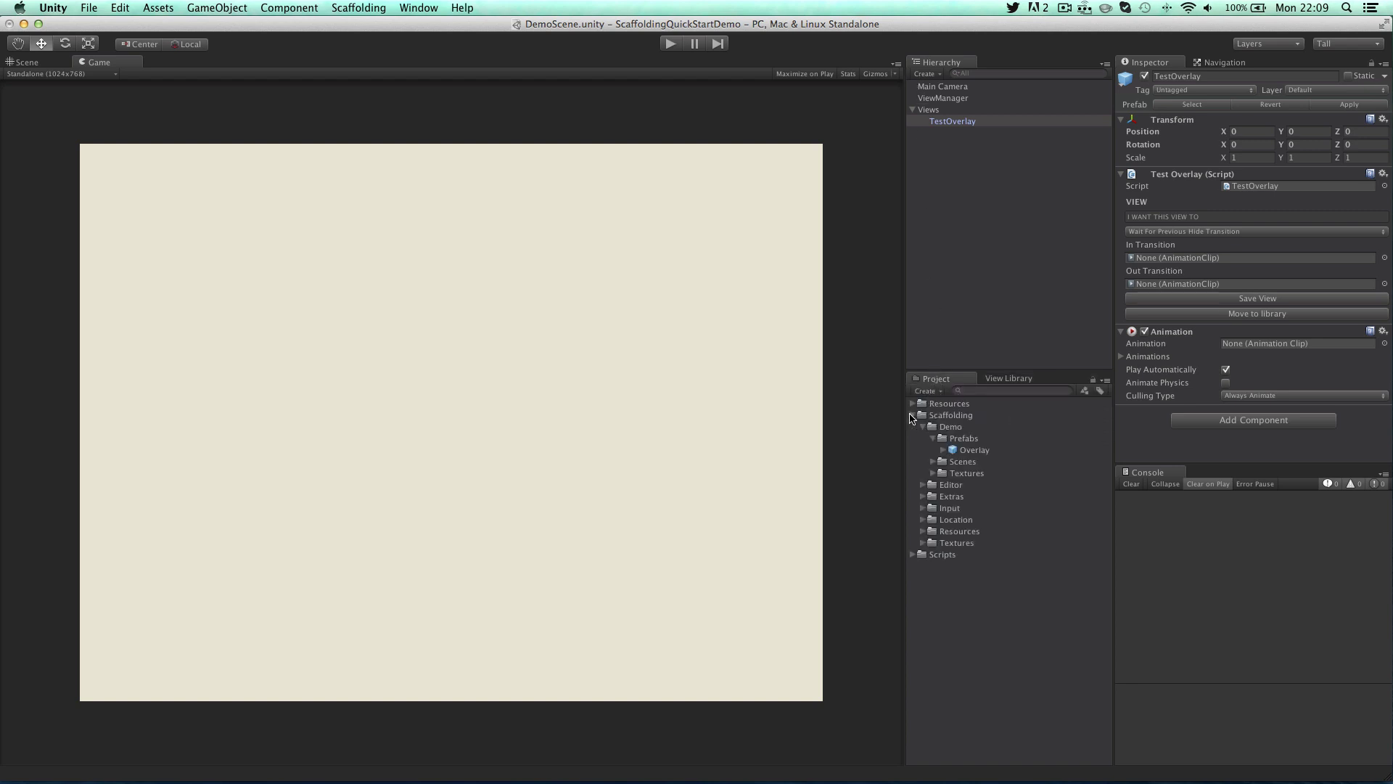
{"action": "left_click_drag", "start_coordinate": [972, 450], "coordinate": [956, 123]}
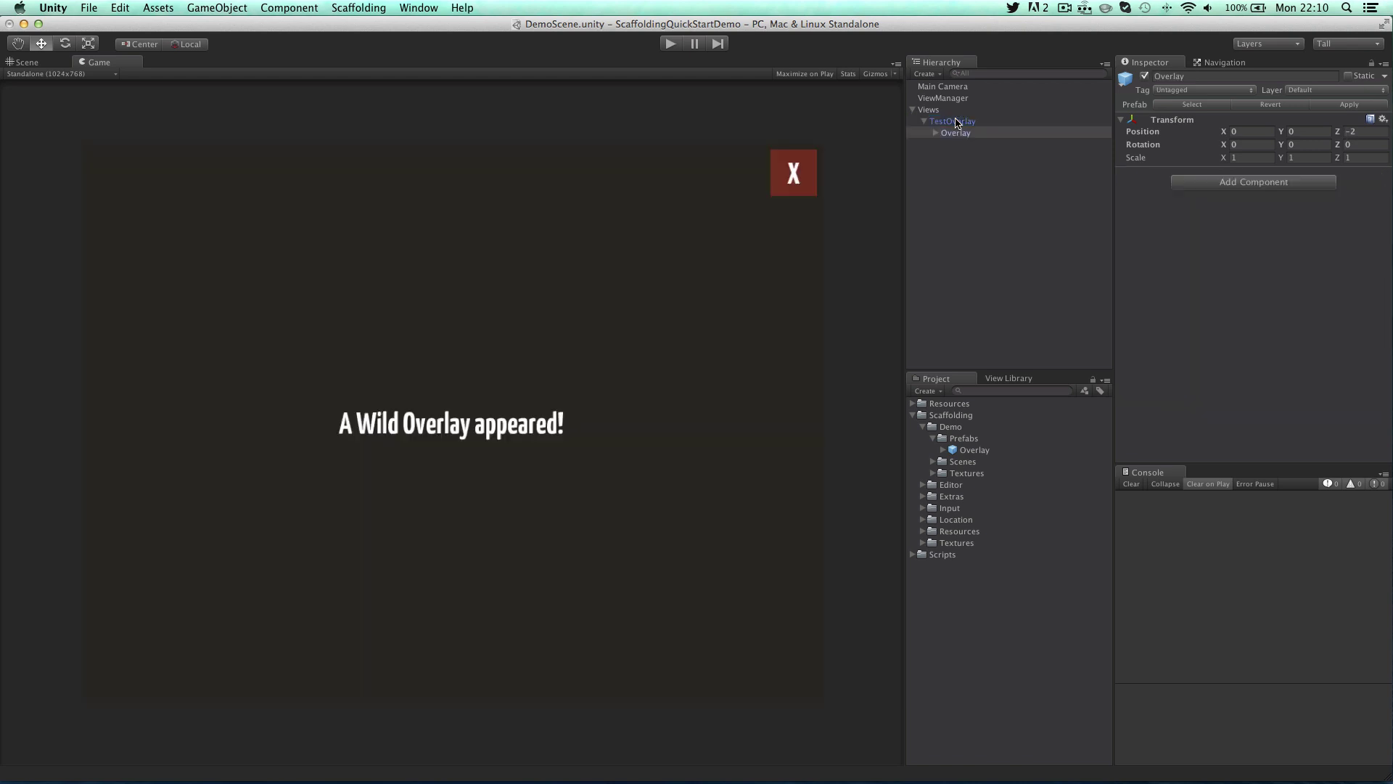
Set the Overlay's Button Item to close the TestOverlay overlay when clicked
{"action": "left_click", "coordinate": [935, 133]}
{"action": "left_click", "coordinate": [978, 157]}
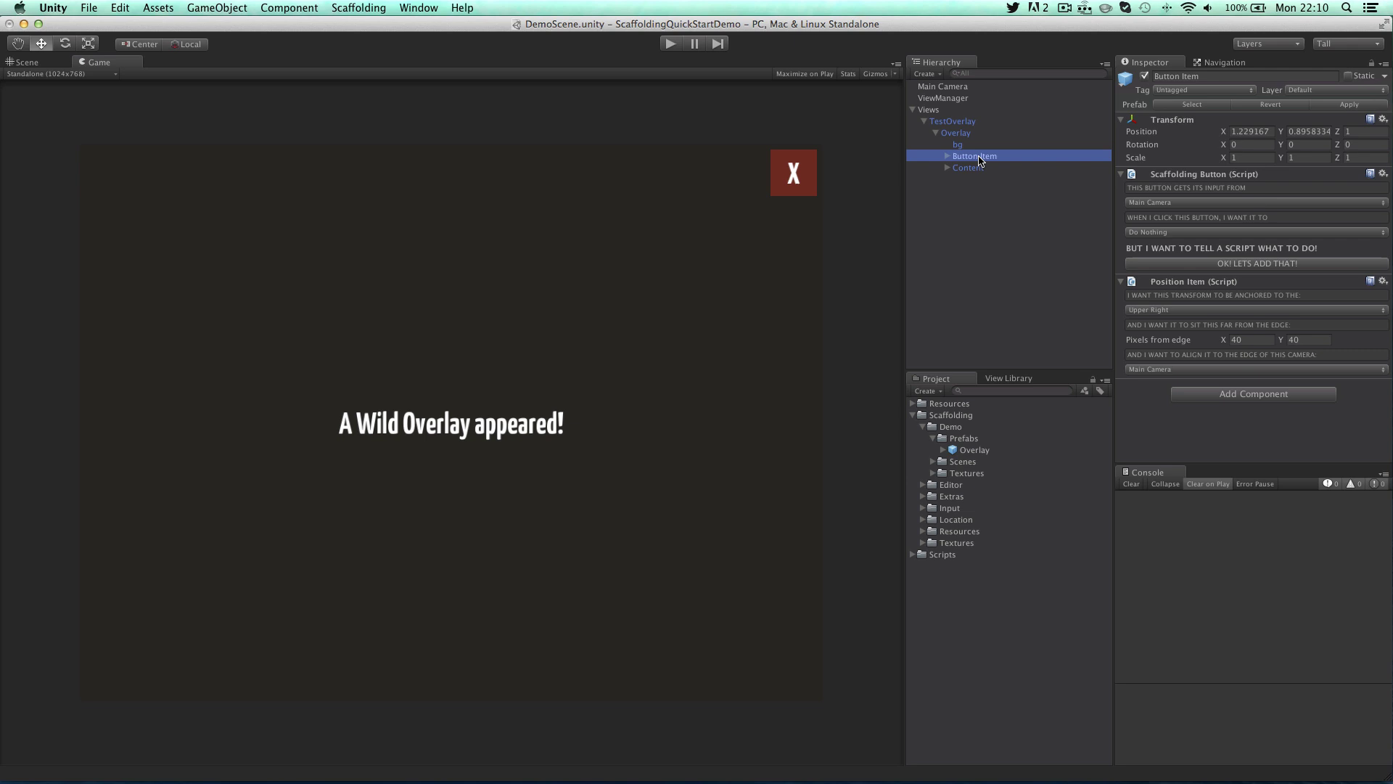
{"action": "left_click", "coordinate": [1138, 232]}
{"action": "left_click", "coordinate": [1146, 258]}
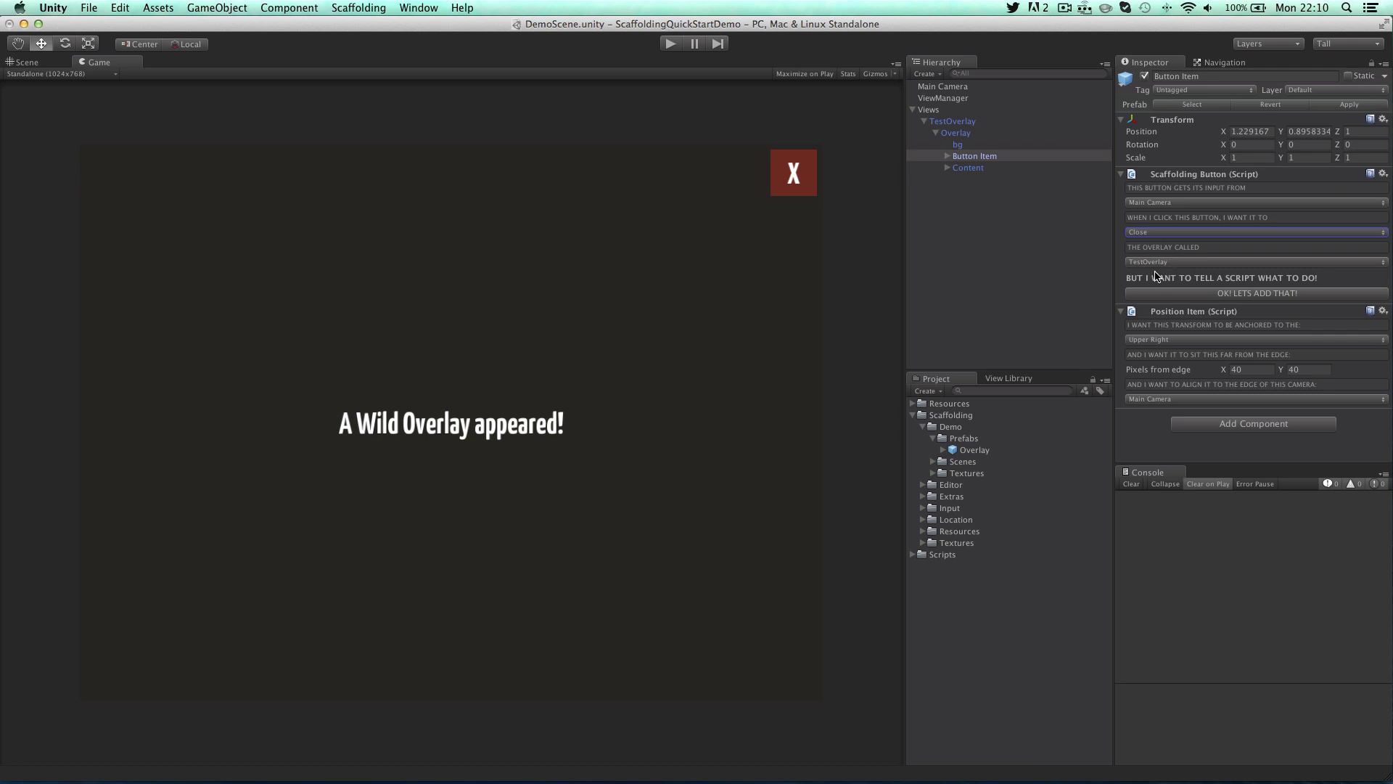
{"action": "left_click", "coordinate": [1026, 381]}
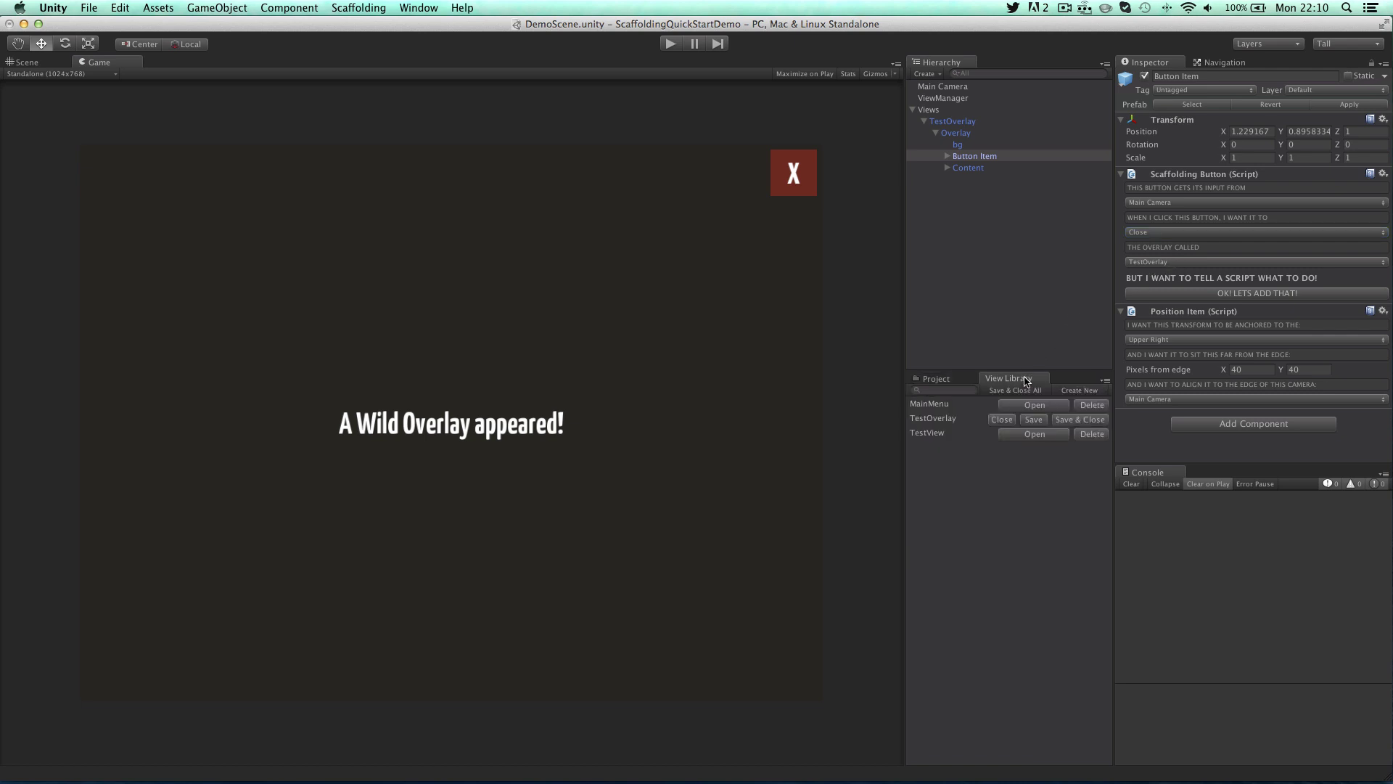
Save and close TestOverlay, reopen TestView and add a second Scaffolding button
{"action": "left_click", "coordinate": [1086, 421]}
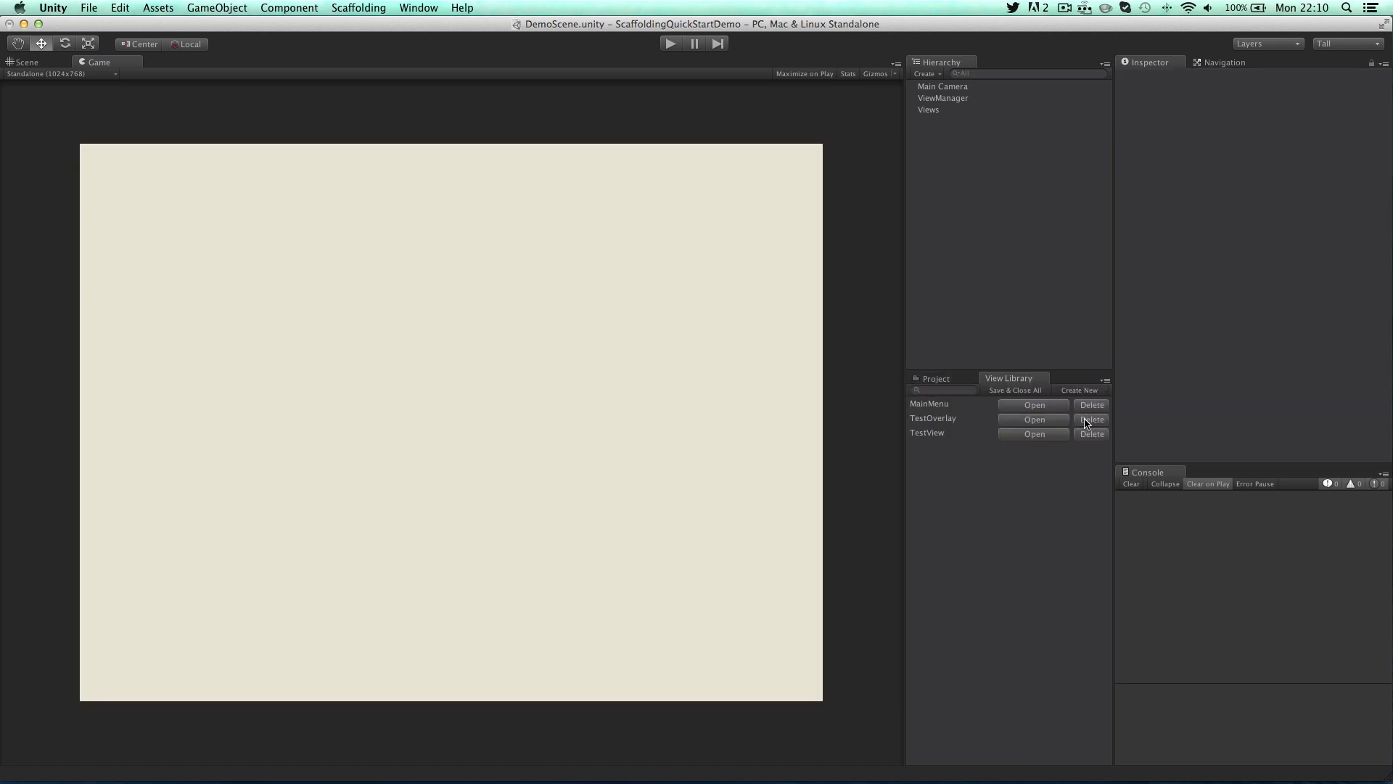
{"action": "left_click", "coordinate": [1048, 434]}
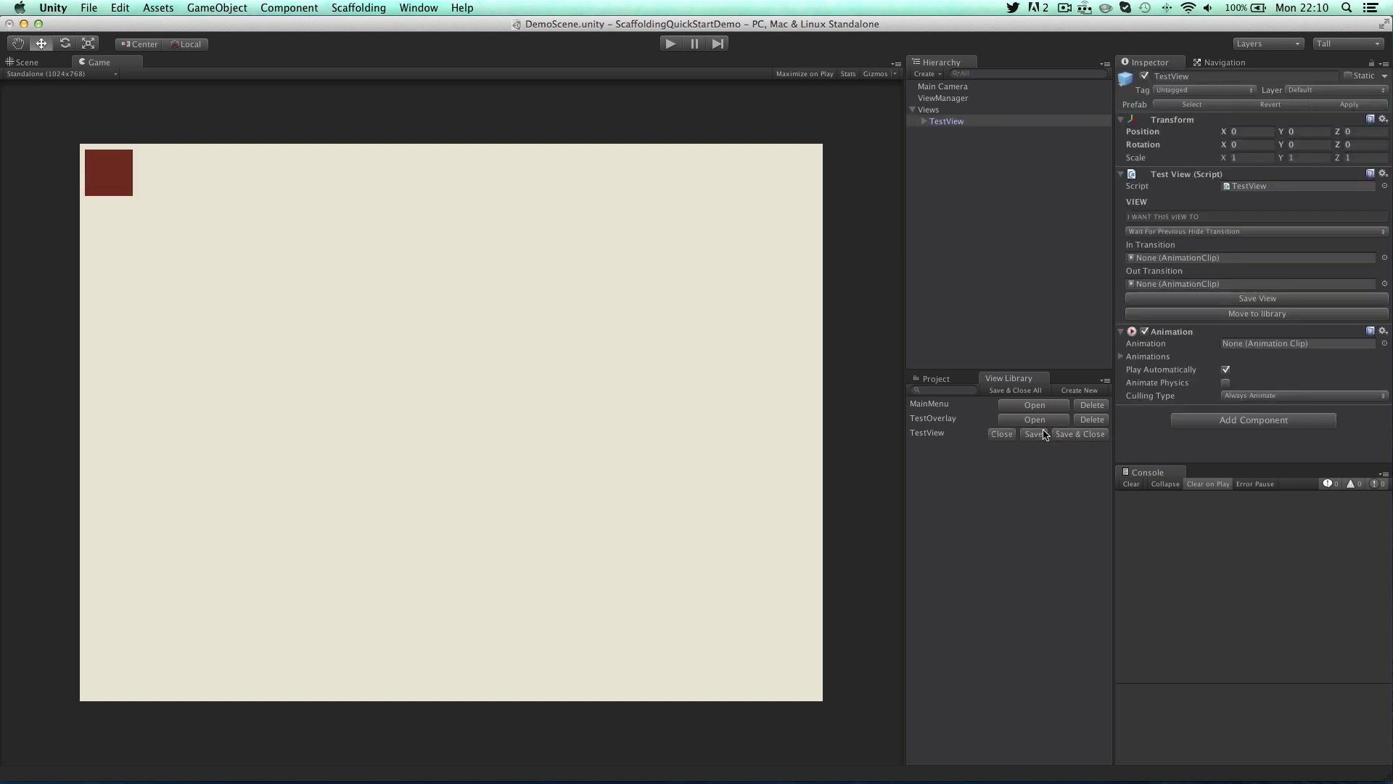
{"action": "left_click", "coordinate": [930, 125]}
{"action": "left_click", "coordinate": [925, 121]}
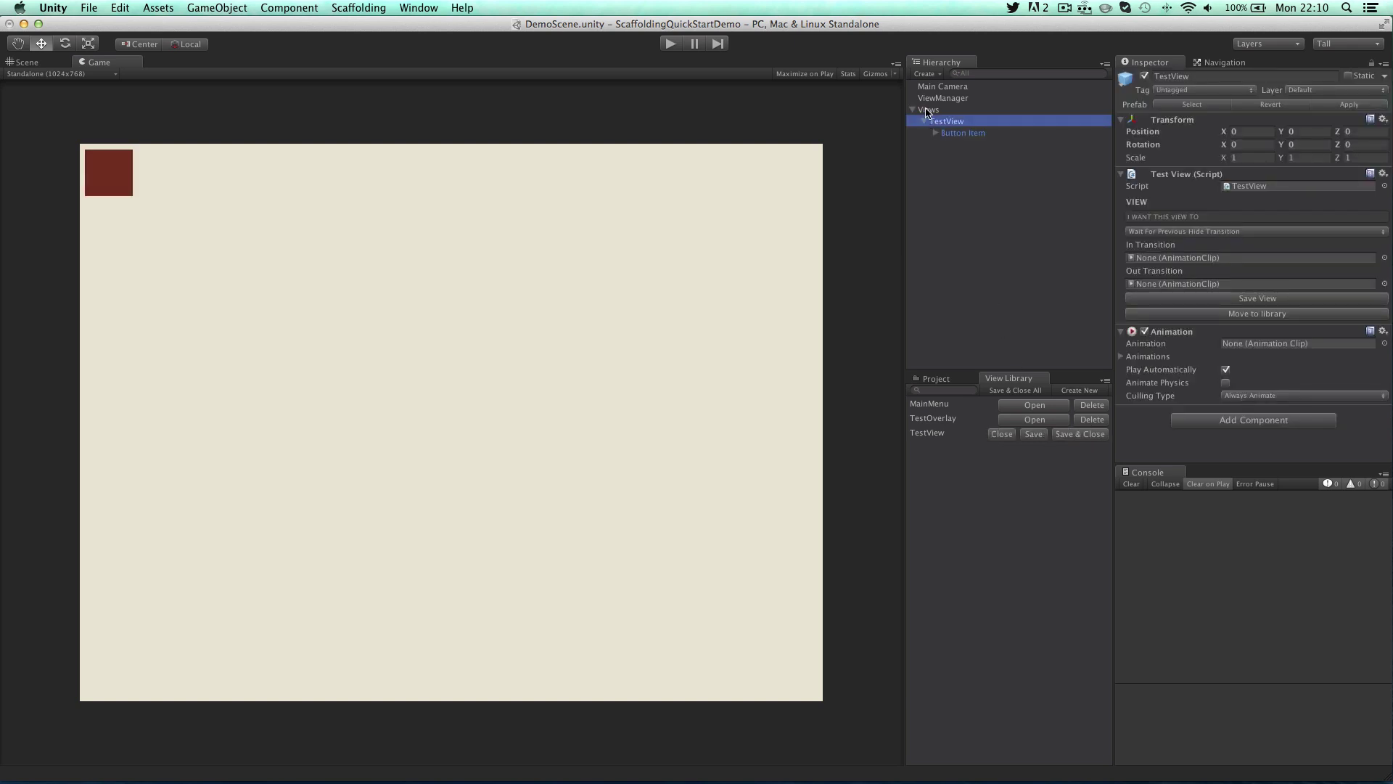
{"action": "left_click", "coordinate": [928, 74]}
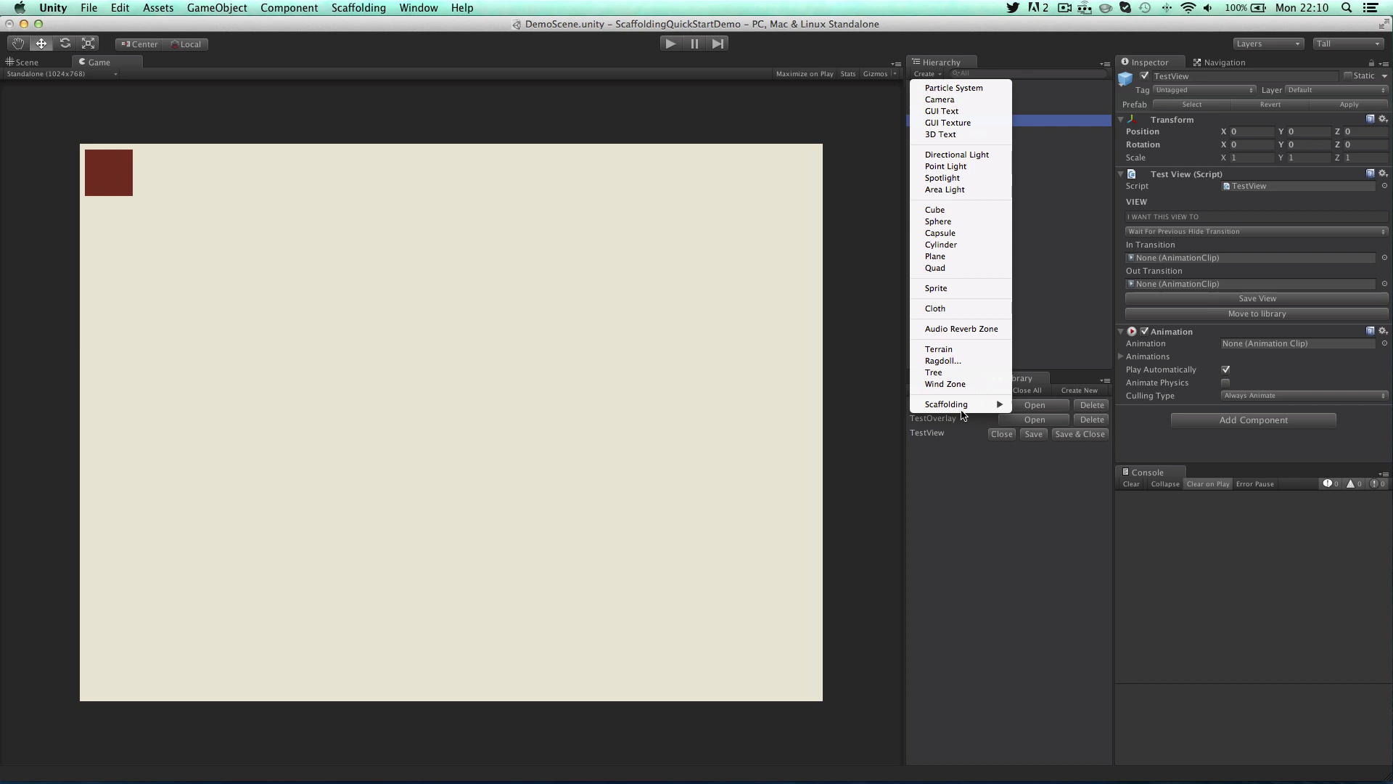
{"action": "mouse_move", "coordinate": [965, 412]}
{"action": "left_click", "coordinate": [1040, 416]}
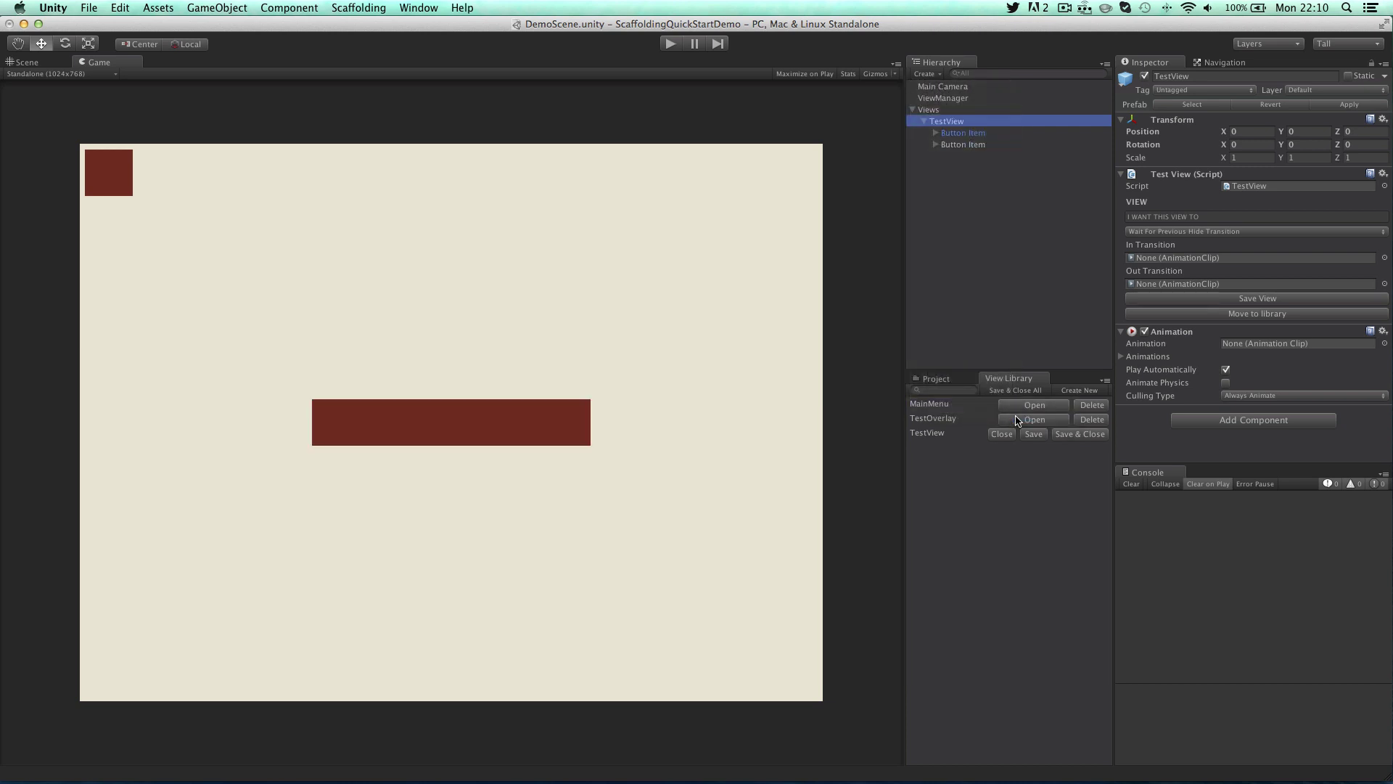
Rename the new button OpenOverlay and the original square button BackButton
{"action": "left_click", "coordinate": [976, 145]}
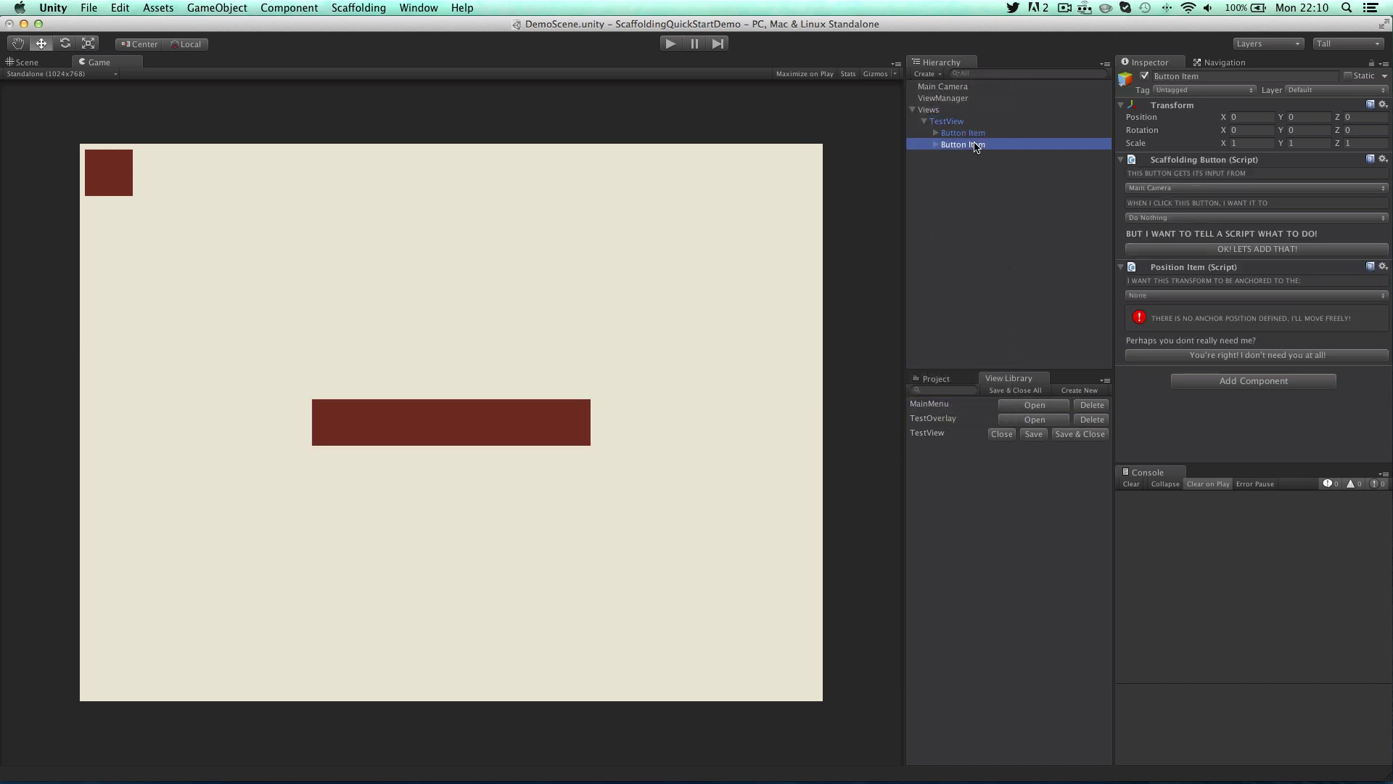
{"action": "key", "text": "Return"}
{"action": "type", "text": "Open"}
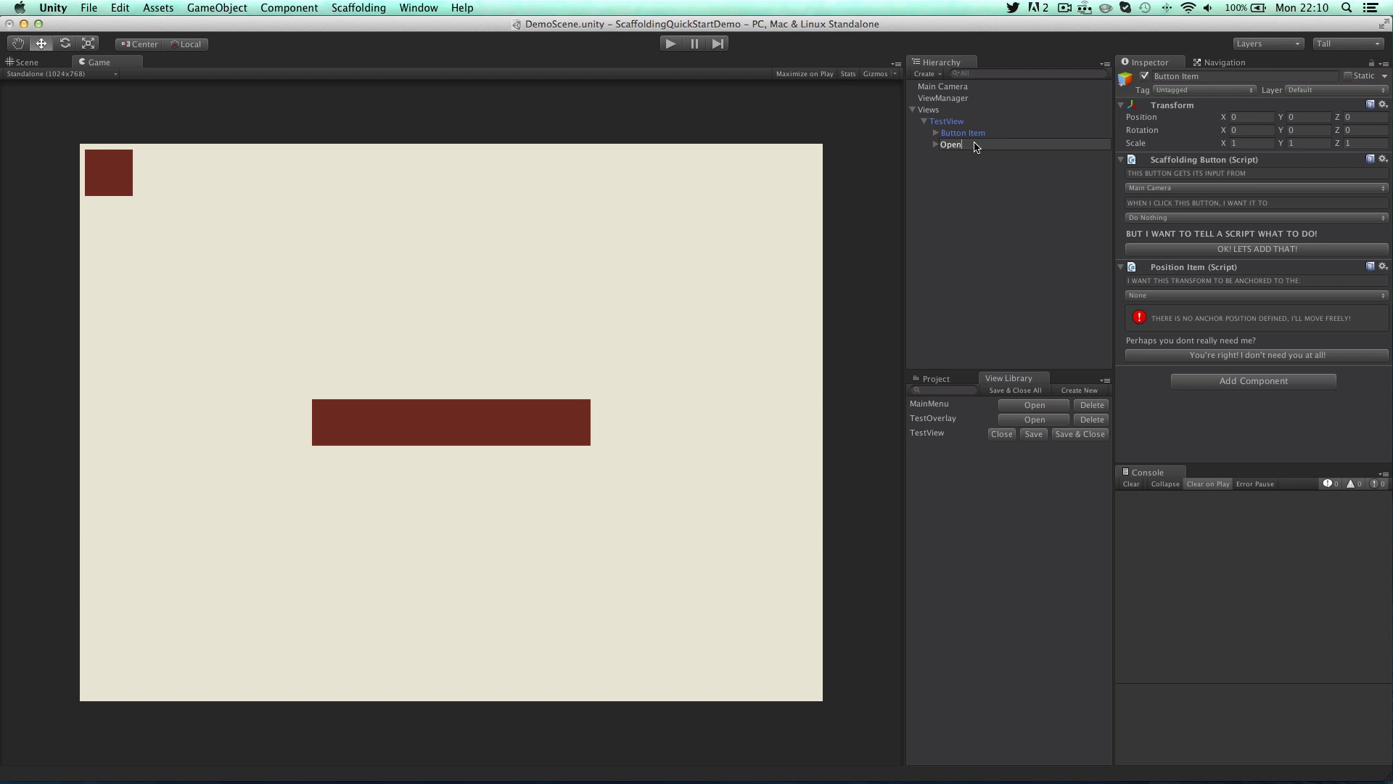
{"action": "type", "text": "Overlay"}
{"action": "key", "text": "Return"}
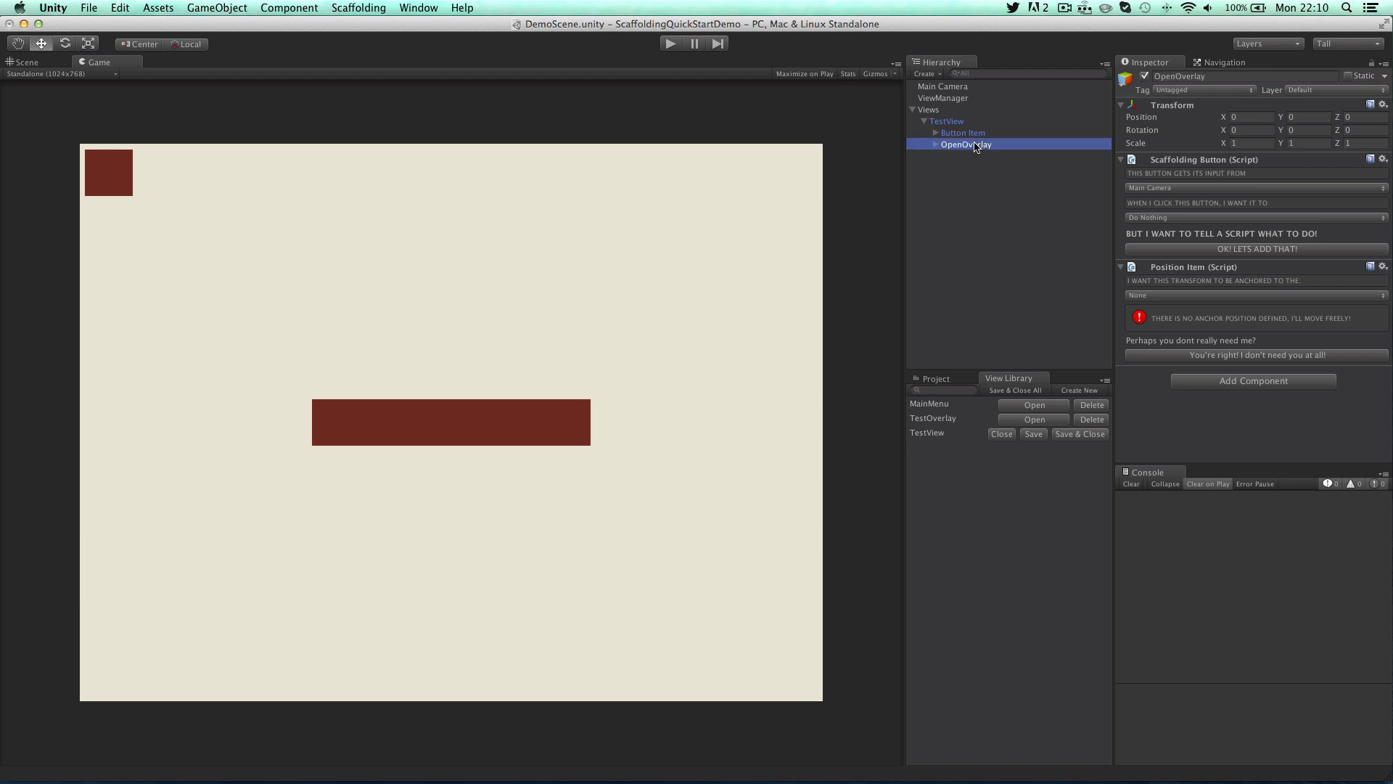
{"action": "left_click", "coordinate": [977, 134]}
{"action": "key", "text": "Return"}
{"action": "type", "text": "Back"}
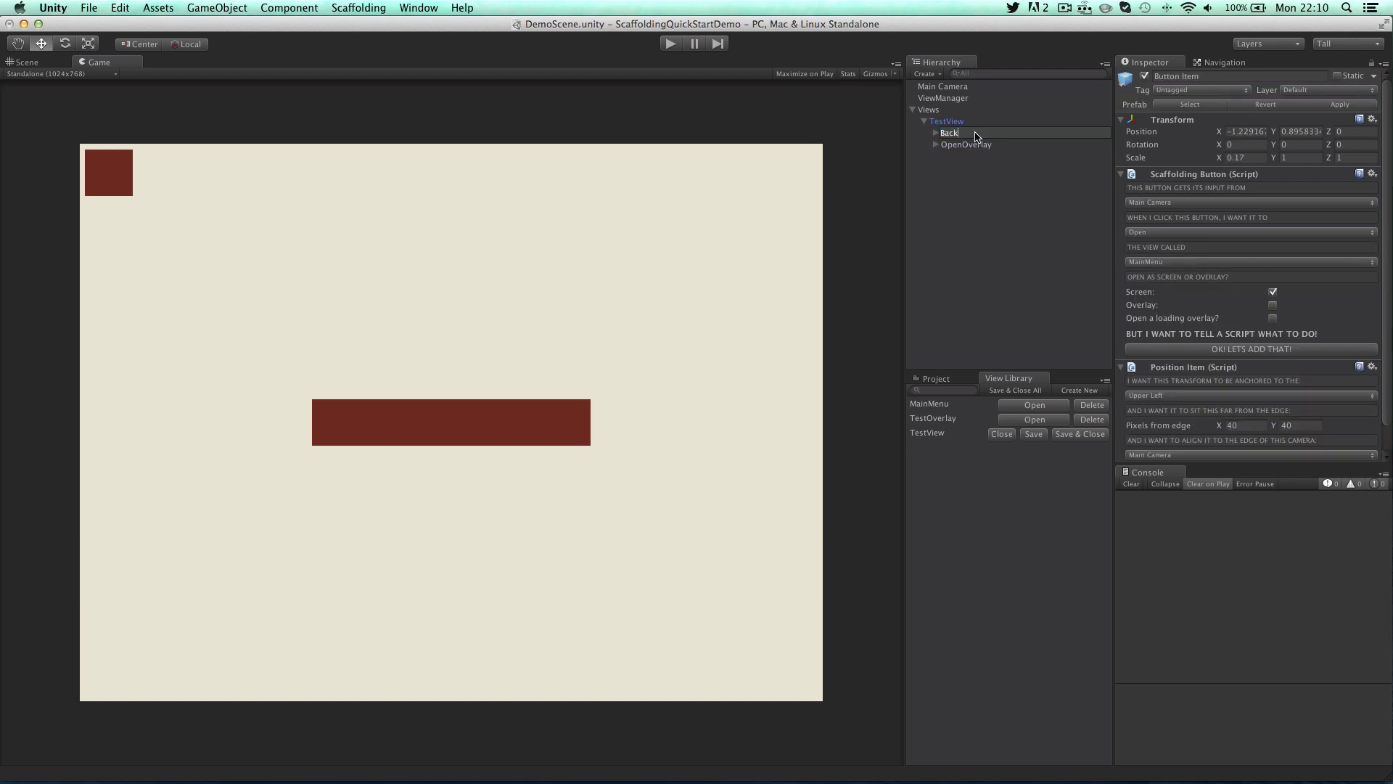
{"action": "type", "text": "Button"}
{"action": "key", "text": "Return"}
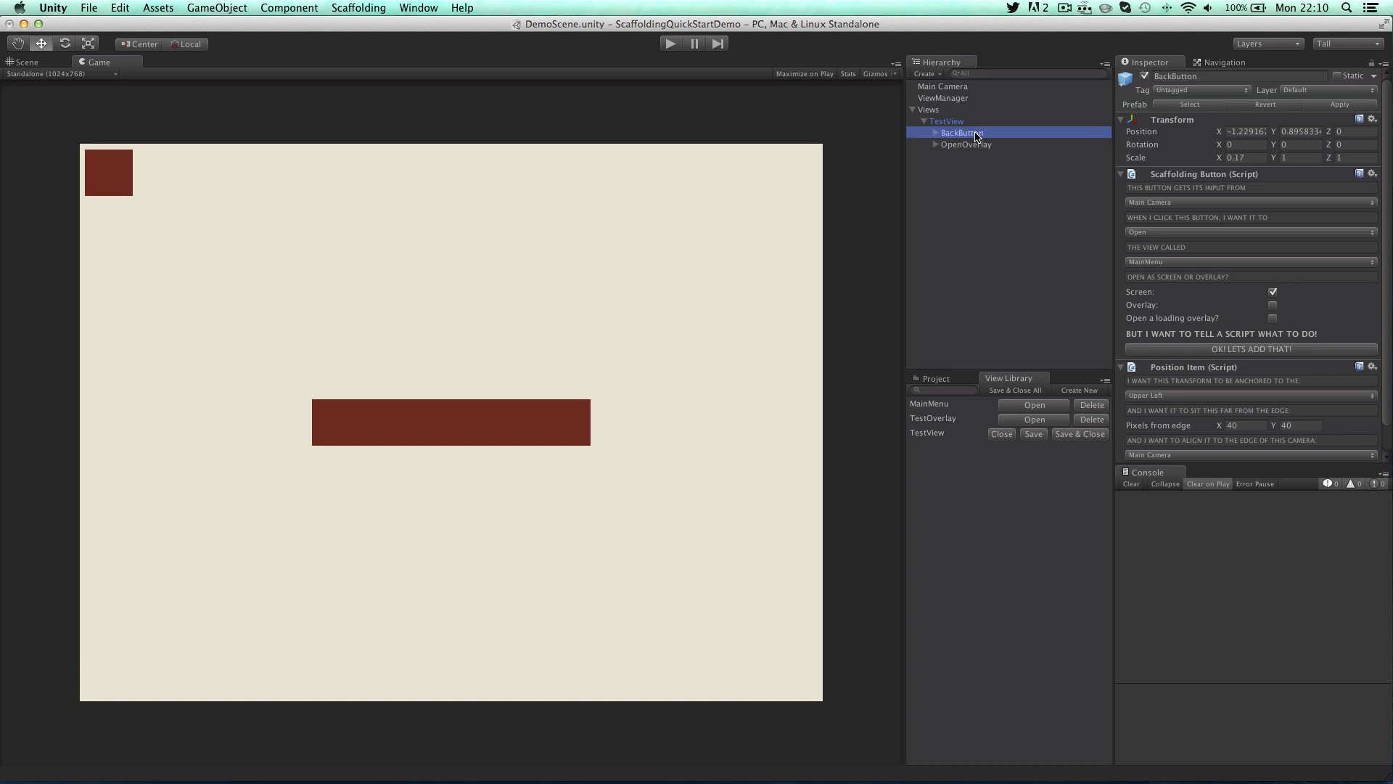
Set the OpenOverlay button's action to Open with view TestOverlay and Overlay ticked
{"action": "left_click", "coordinate": [982, 145]}
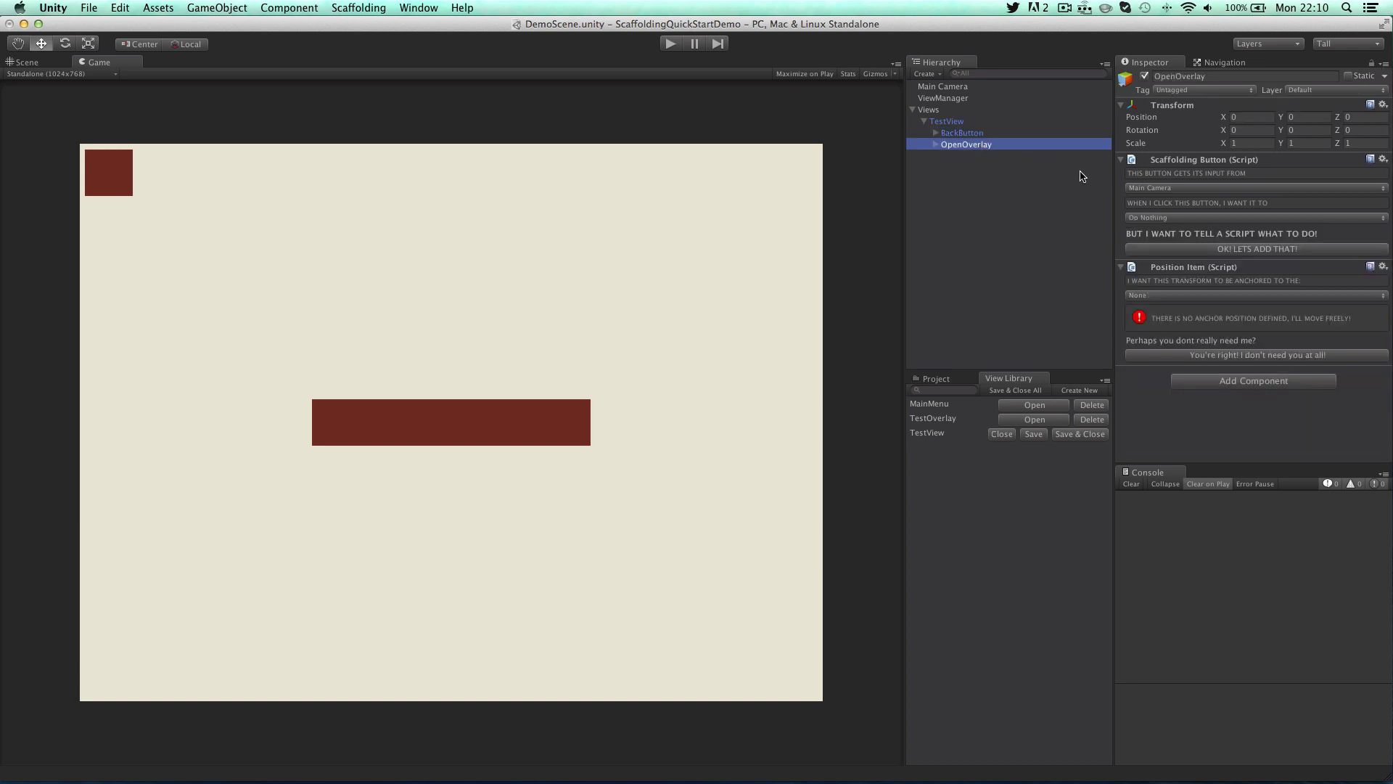
{"action": "left_click", "coordinate": [1190, 217]}
{"action": "left_click", "coordinate": [1191, 231]}
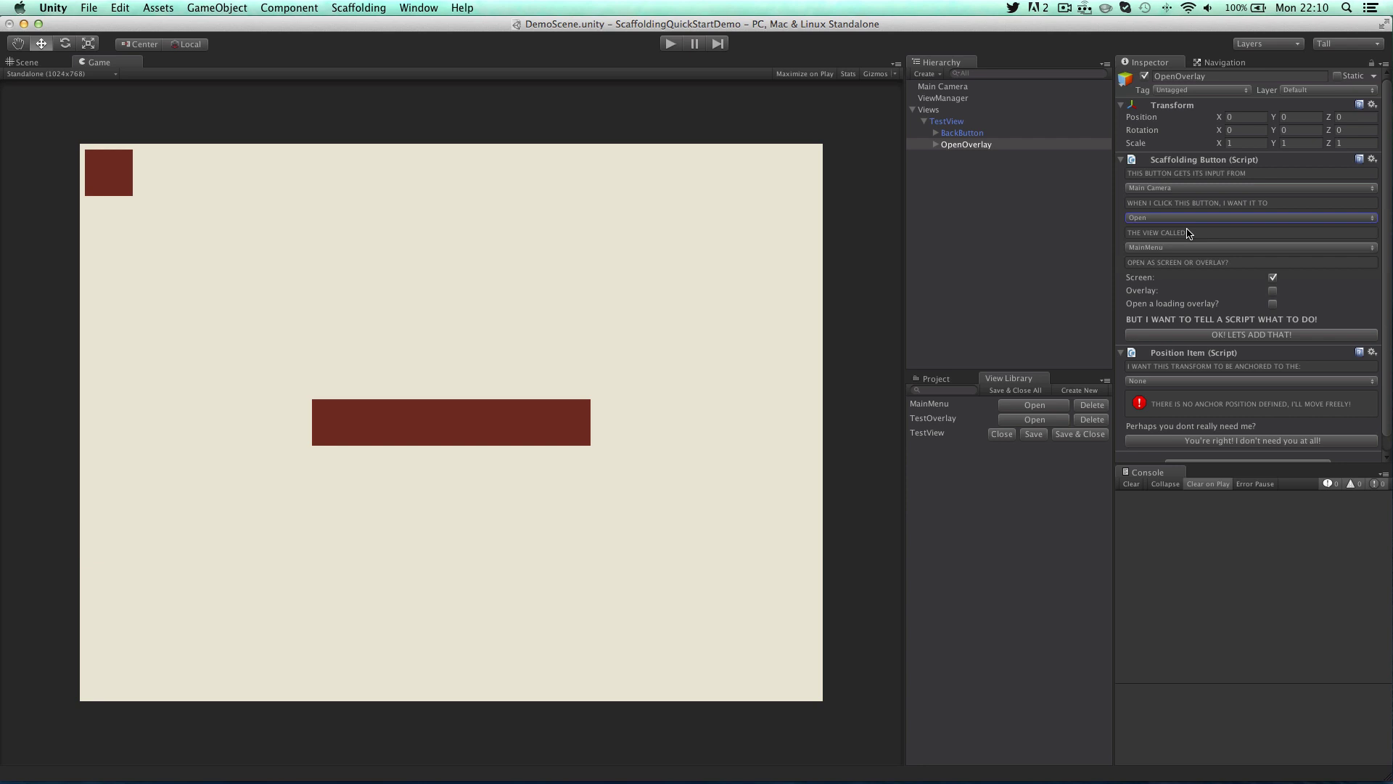
{"action": "left_click", "coordinate": [1191, 247]}
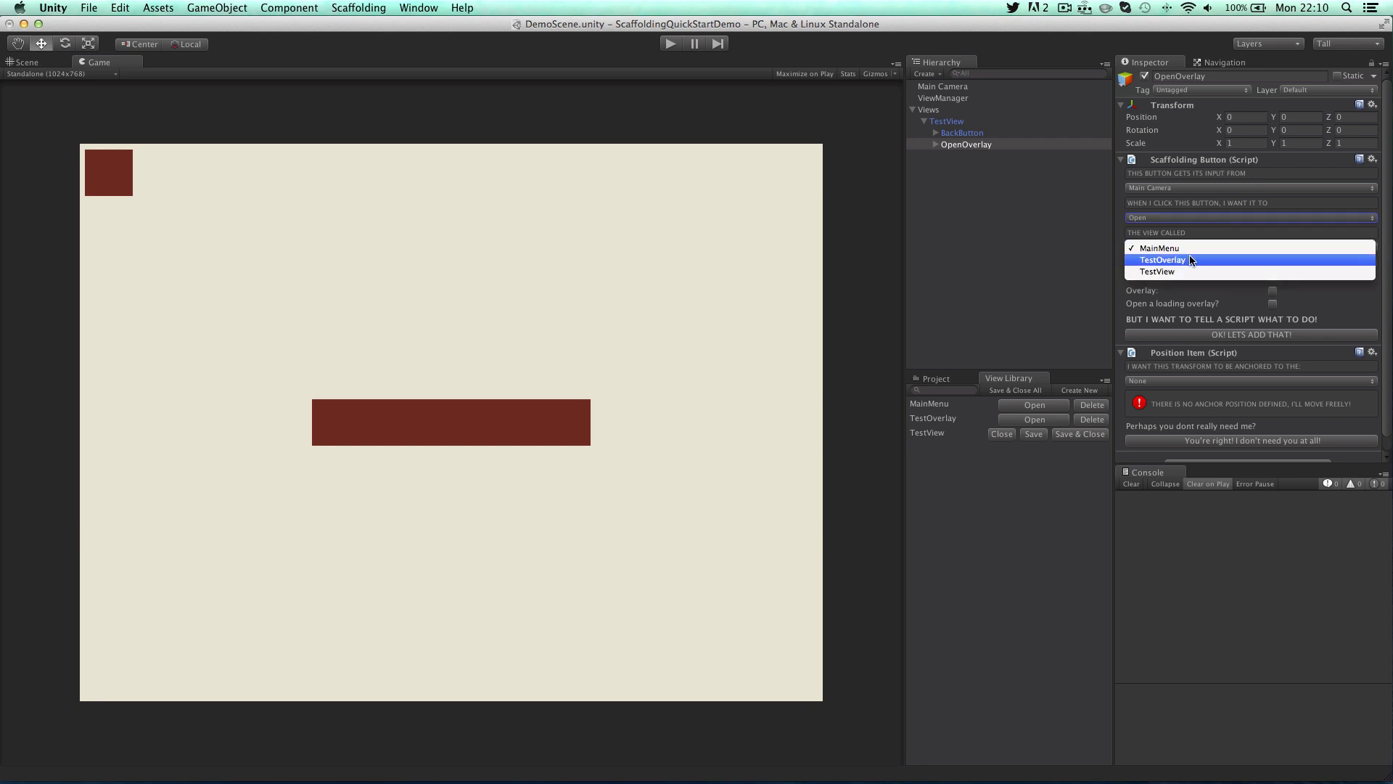
{"action": "left_click", "coordinate": [1192, 259]}
{"action": "left_click", "coordinate": [1273, 291]}
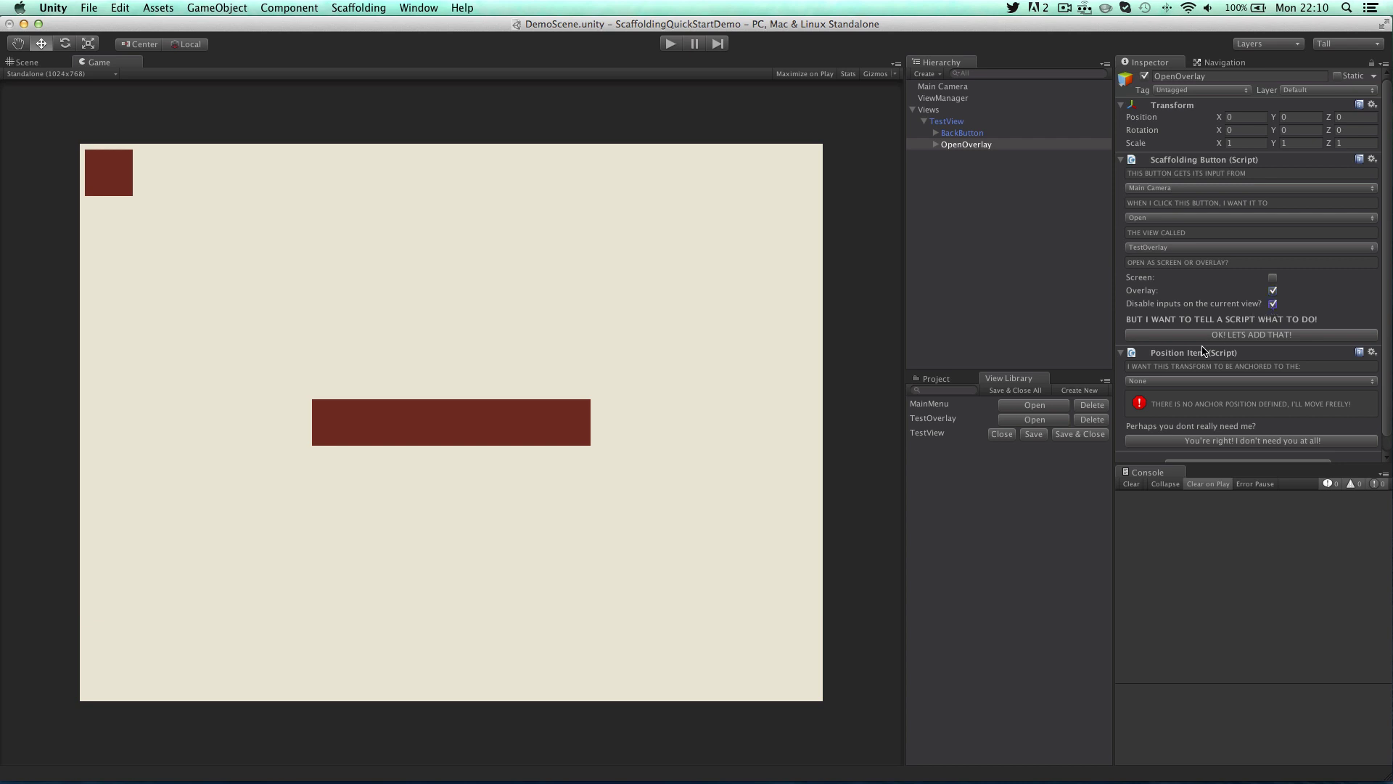
Save and close TestView, then in Play mode go to TestView and open and close the overlay
{"action": "left_click", "coordinate": [1088, 435]}
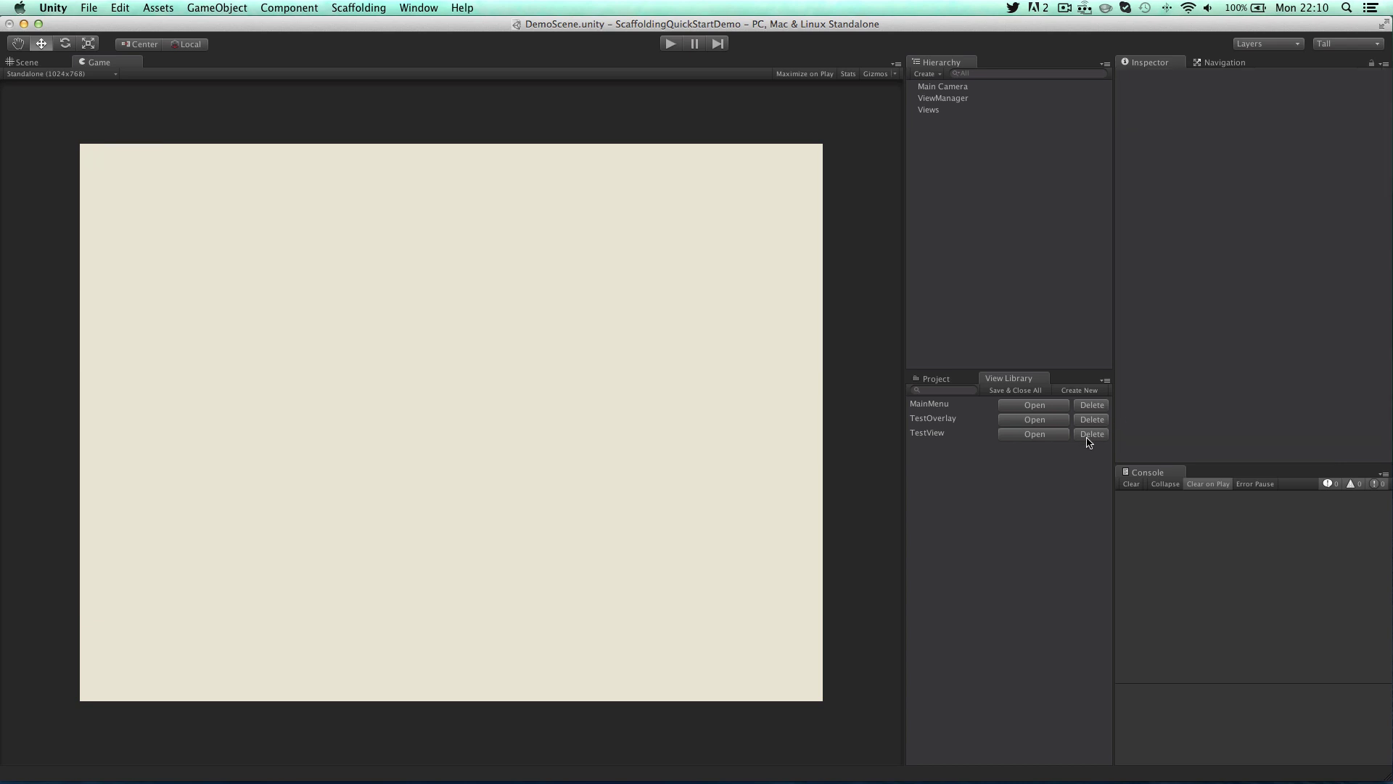
{"action": "left_click", "coordinate": [669, 45]}
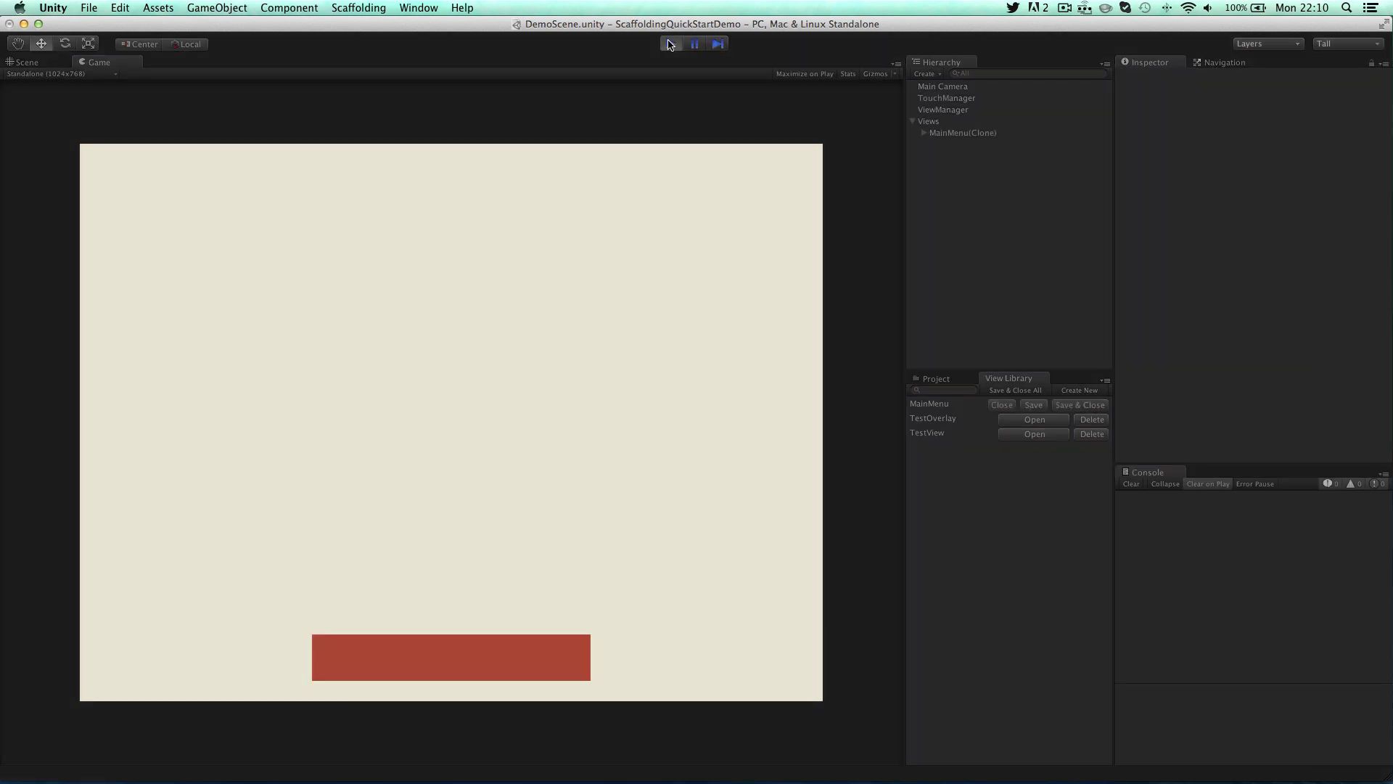
{"action": "left_click", "coordinate": [532, 662]}
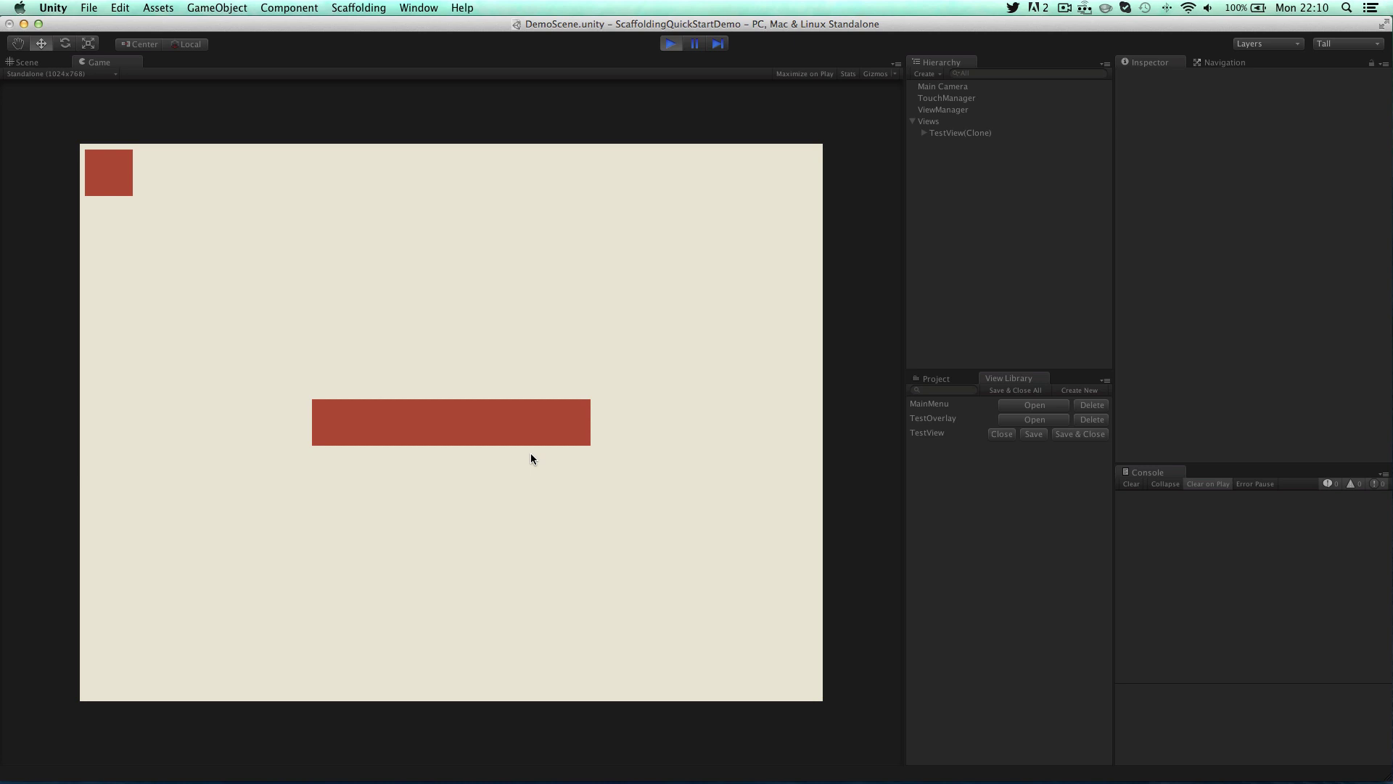
{"action": "left_click", "coordinate": [532, 434]}
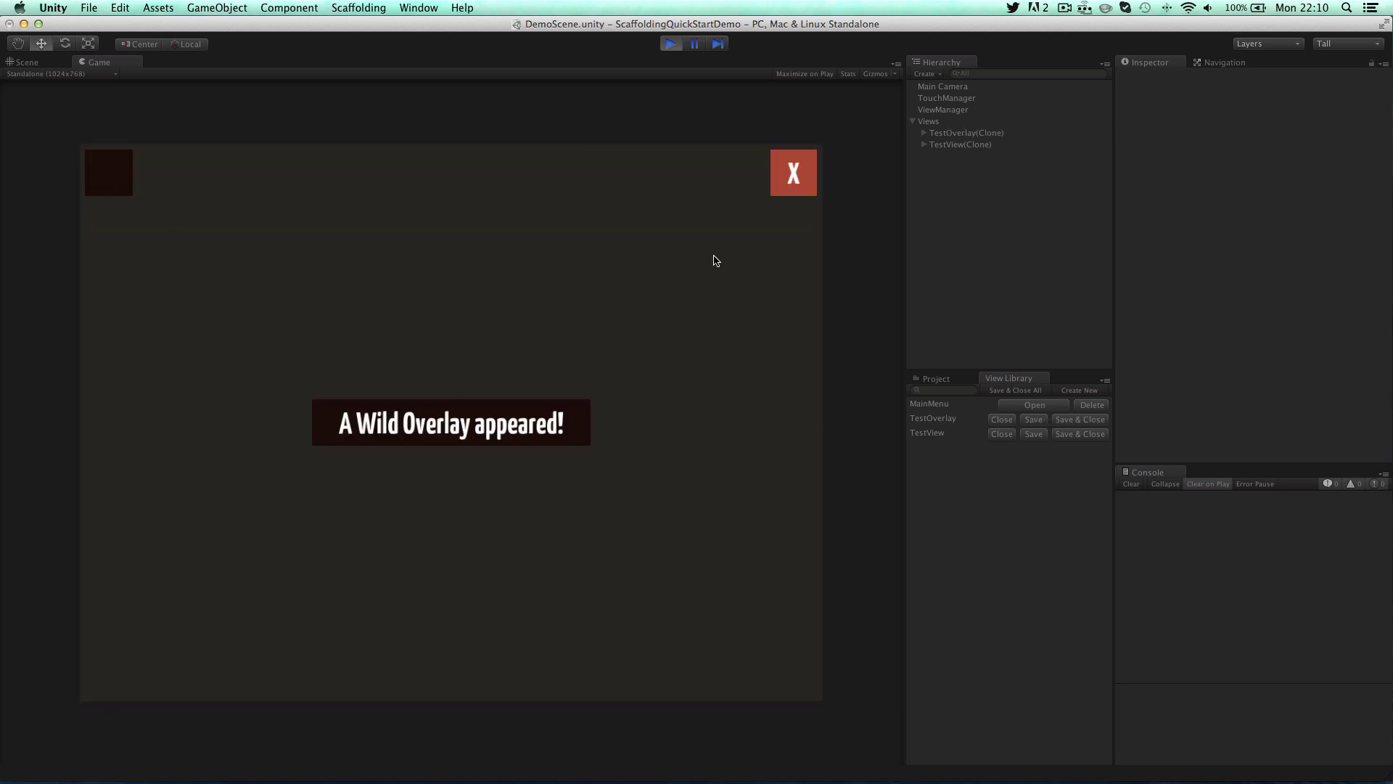
{"action": "left_click", "coordinate": [787, 185]}
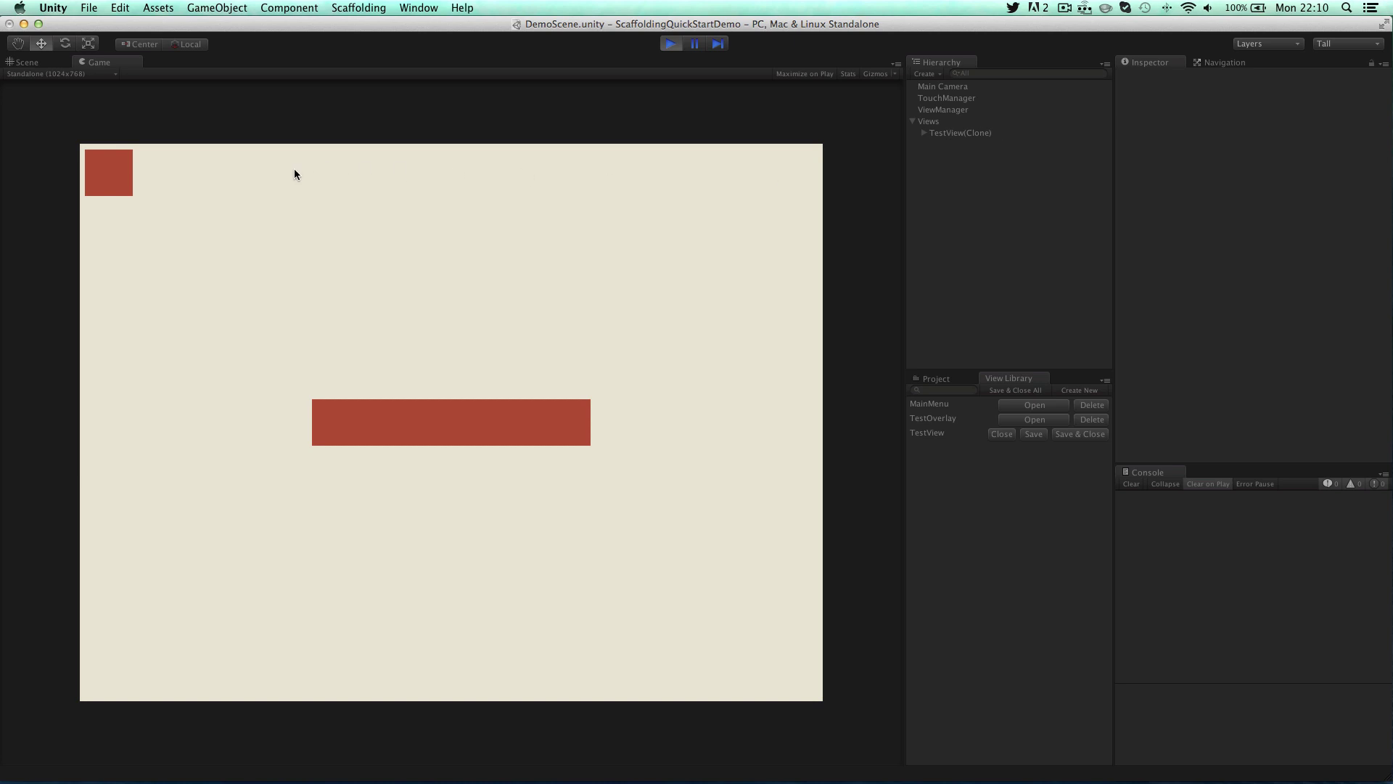
Return to MainMenu and repeat the trip to TestView, opening and closing the overlay again
{"action": "left_click", "coordinate": [105, 173]}
{"action": "left_click", "coordinate": [513, 640]}
{"action": "left_click", "coordinate": [511, 431]}
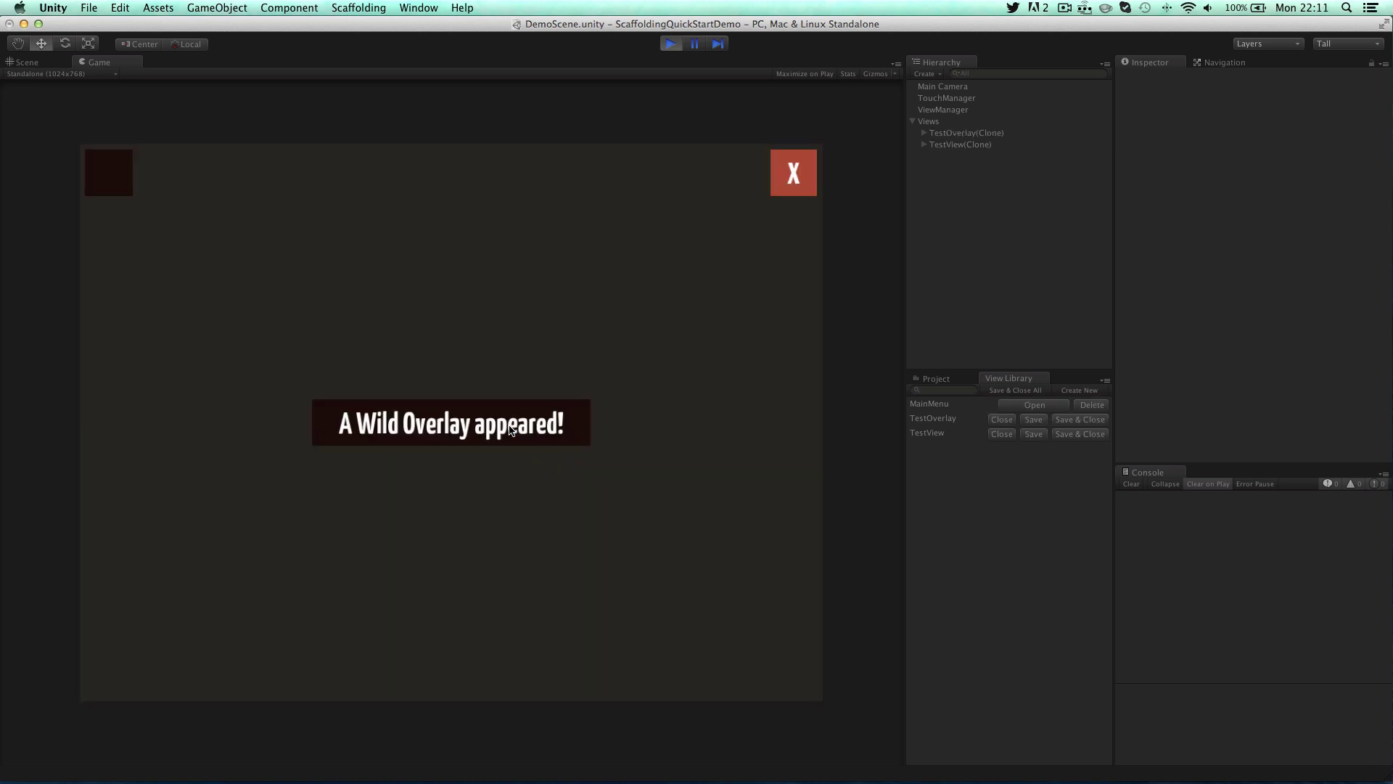
{"action": "left_click", "coordinate": [789, 191]}
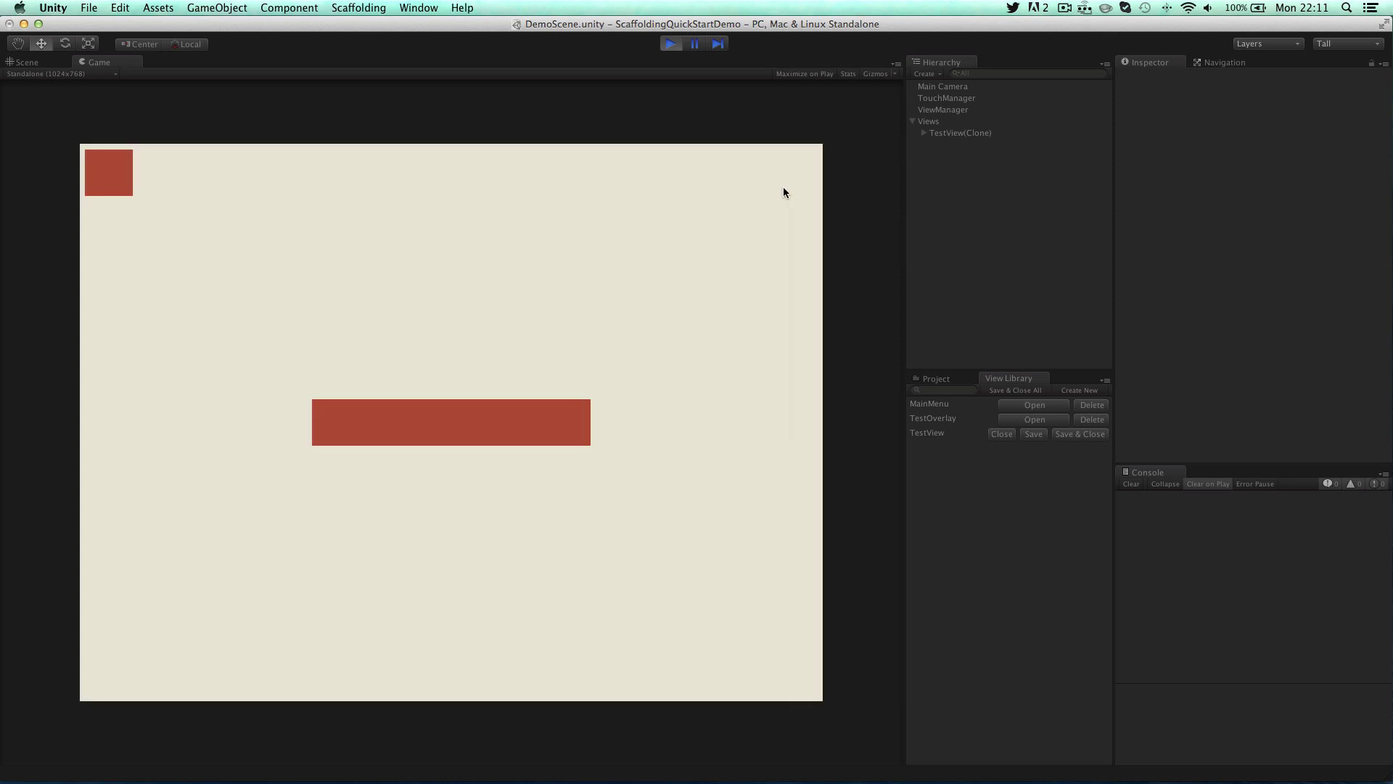